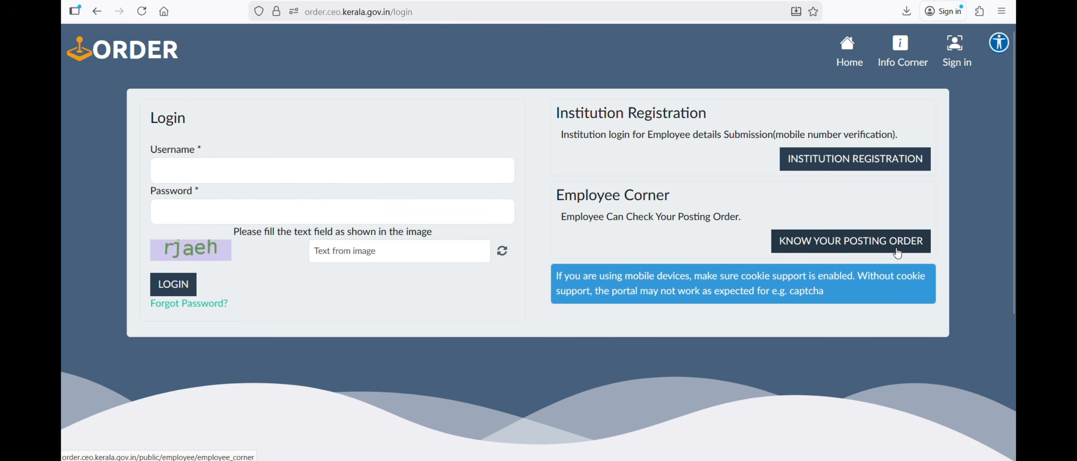
# Open the Know Your Posting Order lookup under Employee Corner.
pyautogui.click(811, 250)
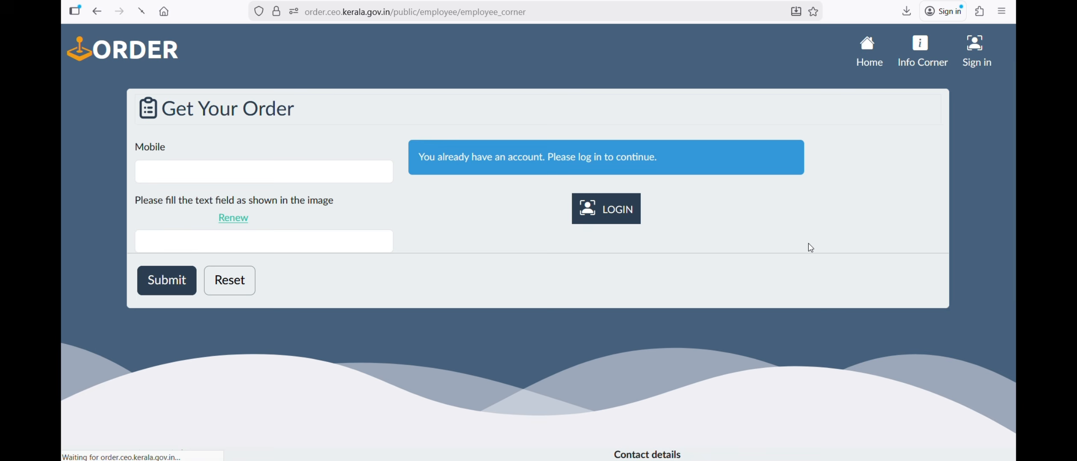
# Submit the employee's mobile number with captcha 'uvkak' and request a verification OTP.
pyautogui.click(268, 166)
pyautogui.write('XXXXXXXXX')
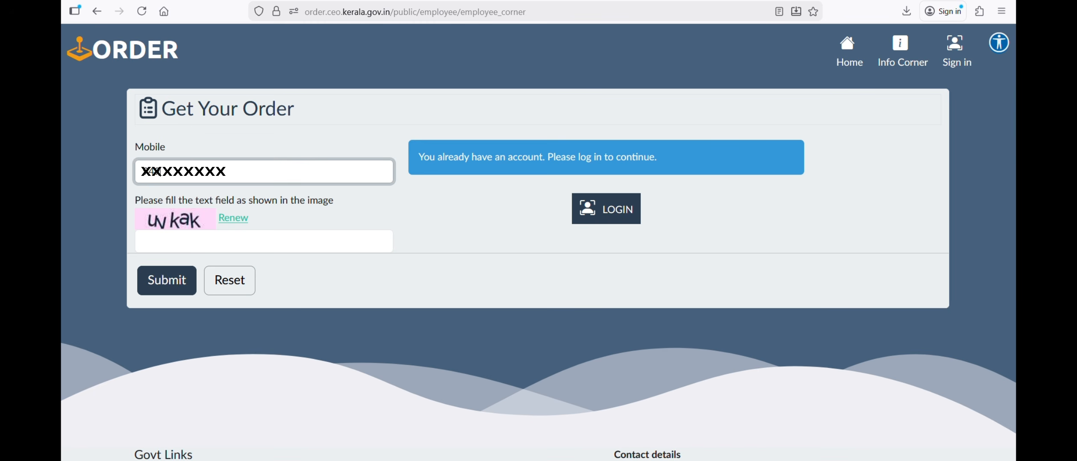
pyautogui.write('XX')
pyautogui.click(177, 248)
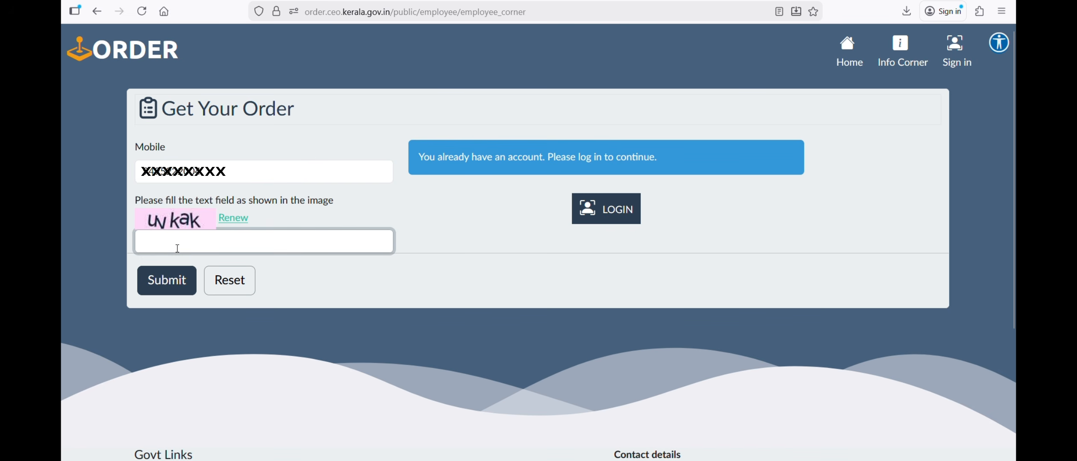
pyautogui.write('uvkak')
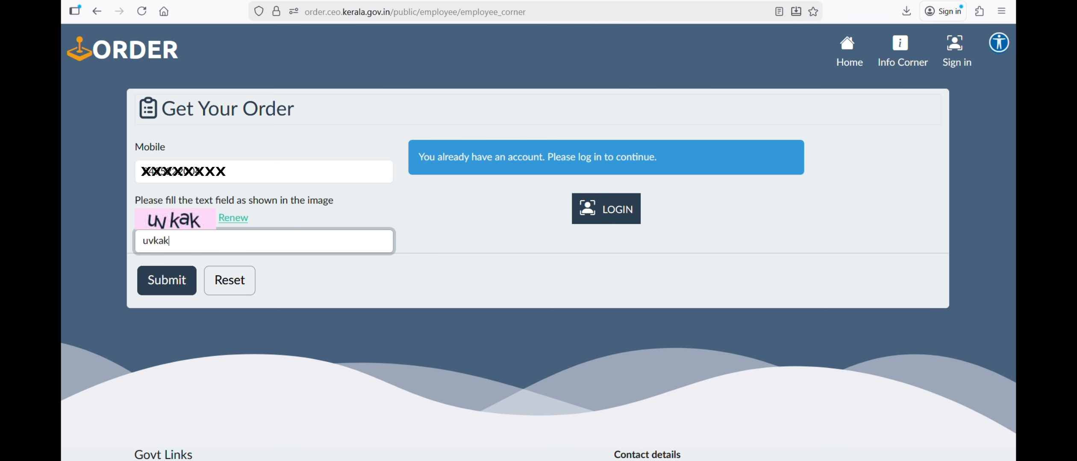
pyautogui.click(166, 284)
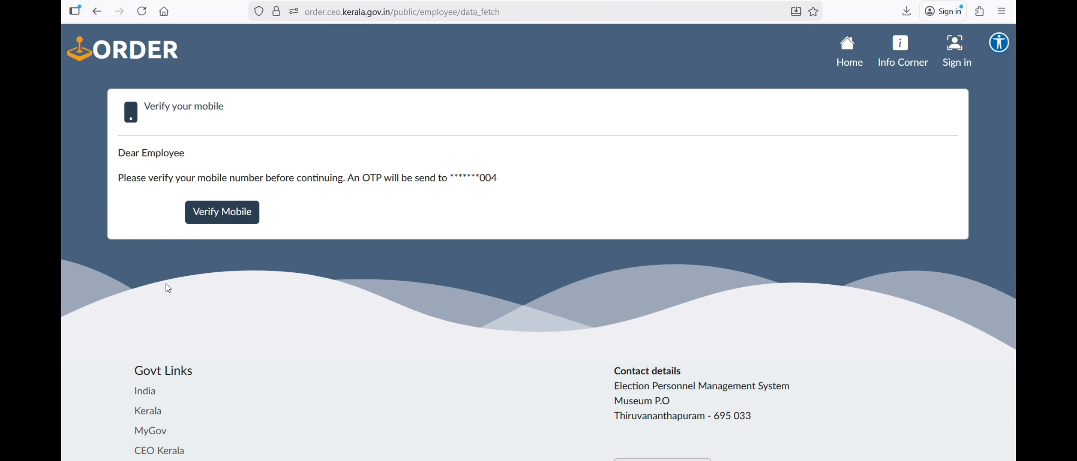
pyautogui.click(218, 216)
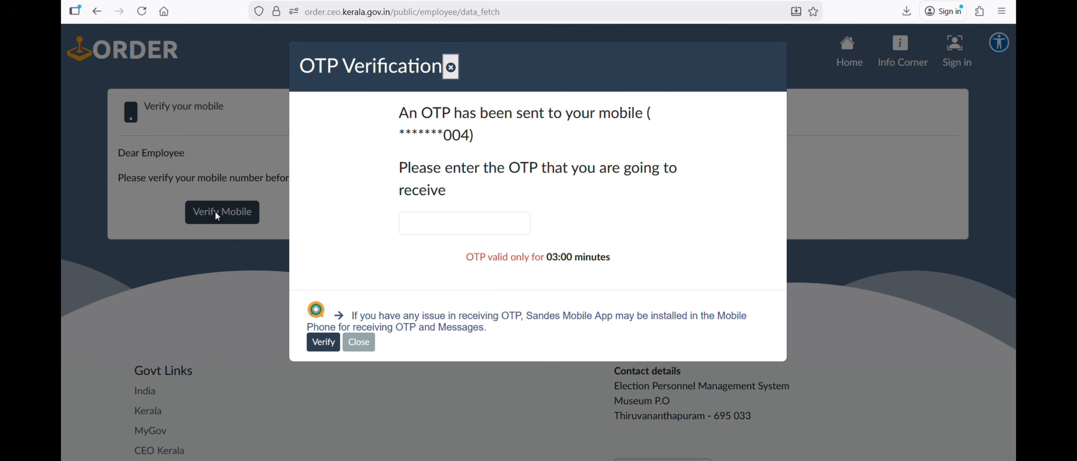
# Verify the mobile with the received OTP, then select the newly created username.
pyautogui.click(464, 222)
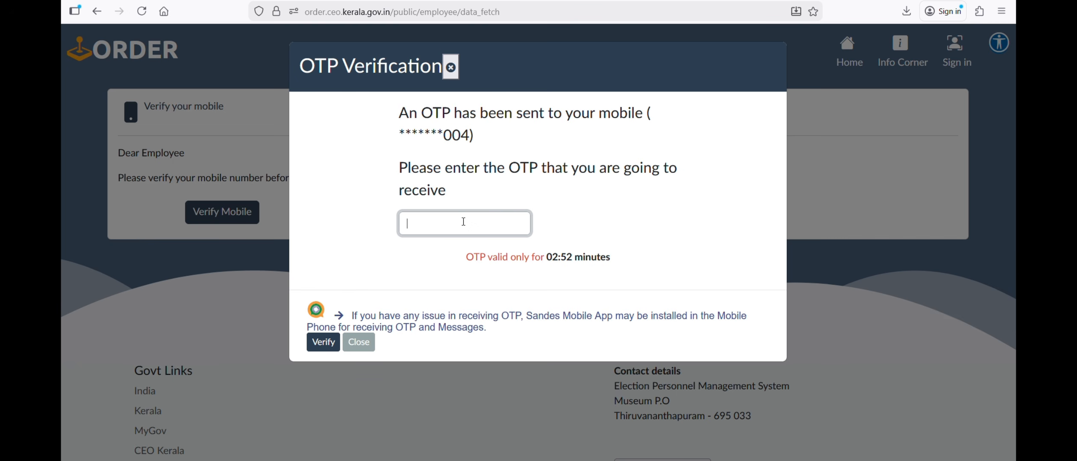
pyautogui.click(321, 344)
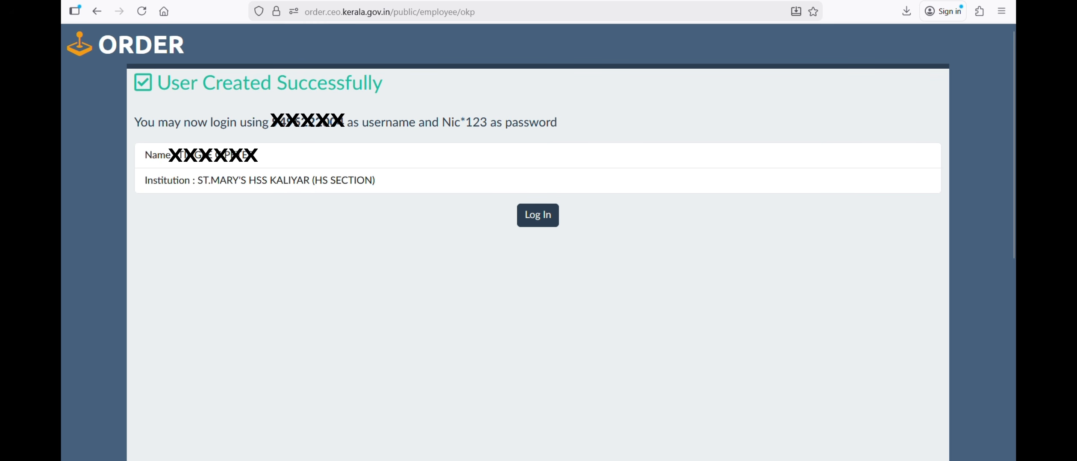
pyautogui.doubleClick(308, 123)
# Log in with the new employee username and default password, using captcha 'bhfww'.
pyautogui.moveTo(441, 122); pyautogui.dragTo(487, 125)
pyautogui.click(458, 140)
pyautogui.click(541, 217)
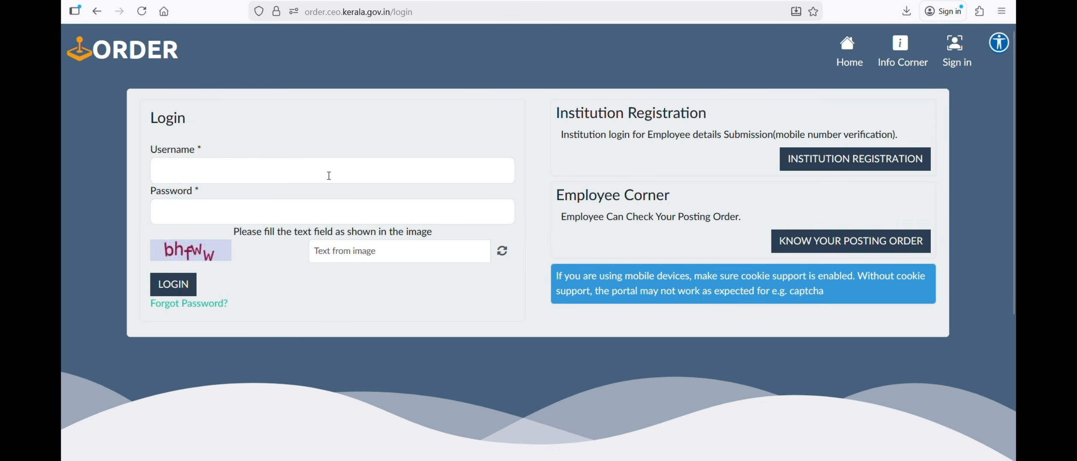
pyautogui.click(328, 176)
pyautogui.write('94')
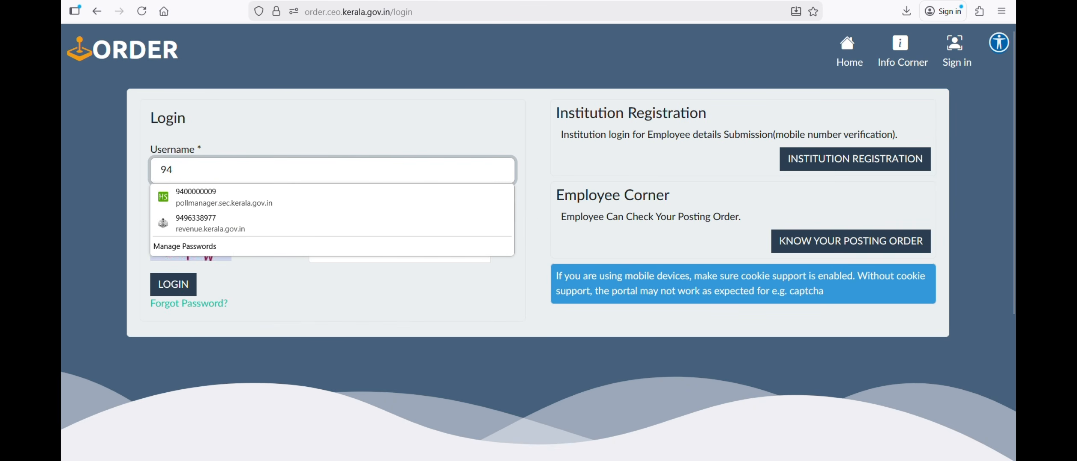
pyautogui.write('95')
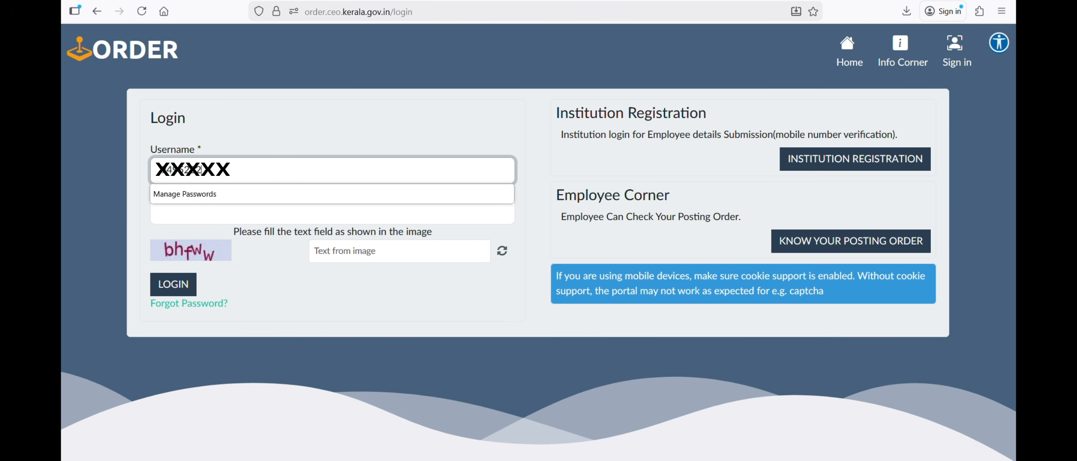
pyautogui.write('044')
pyautogui.click(278, 214)
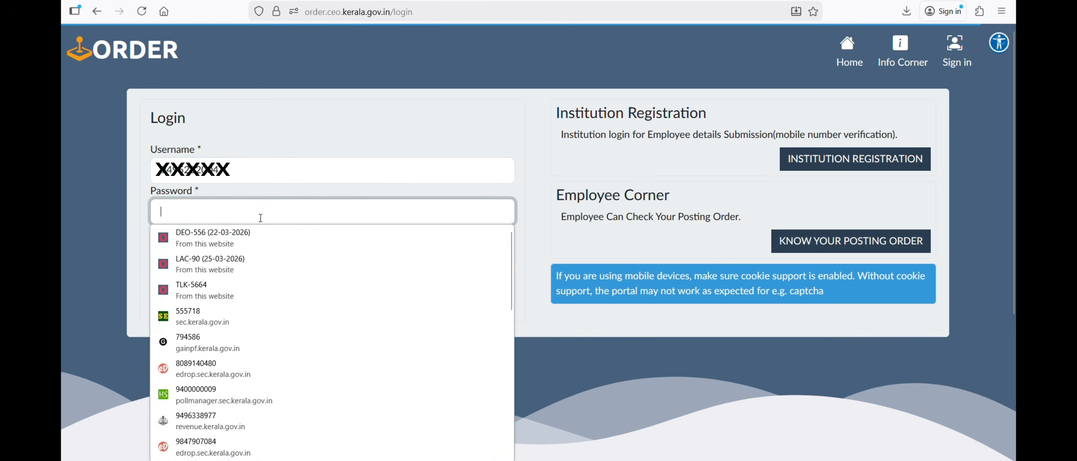
pyautogui.write('•••••••')
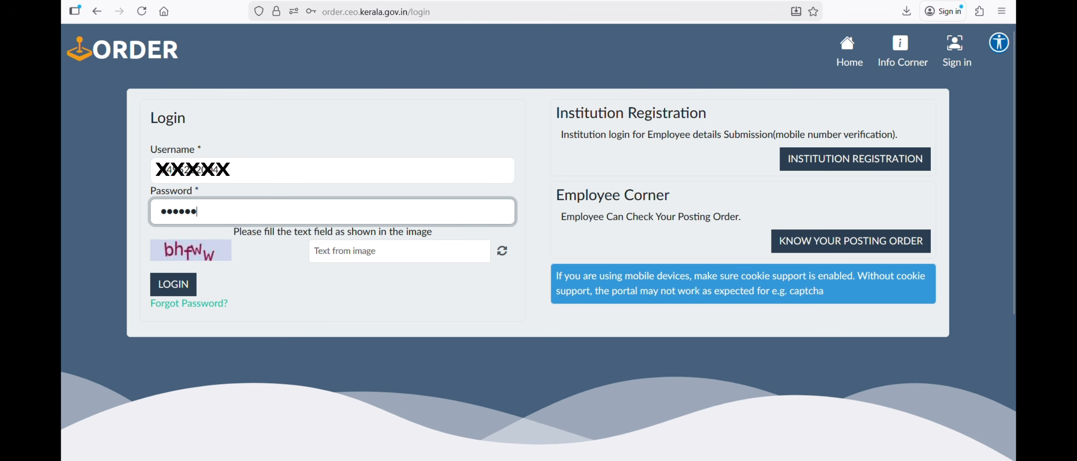
pyautogui.click(349, 256)
pyautogui.write('b')
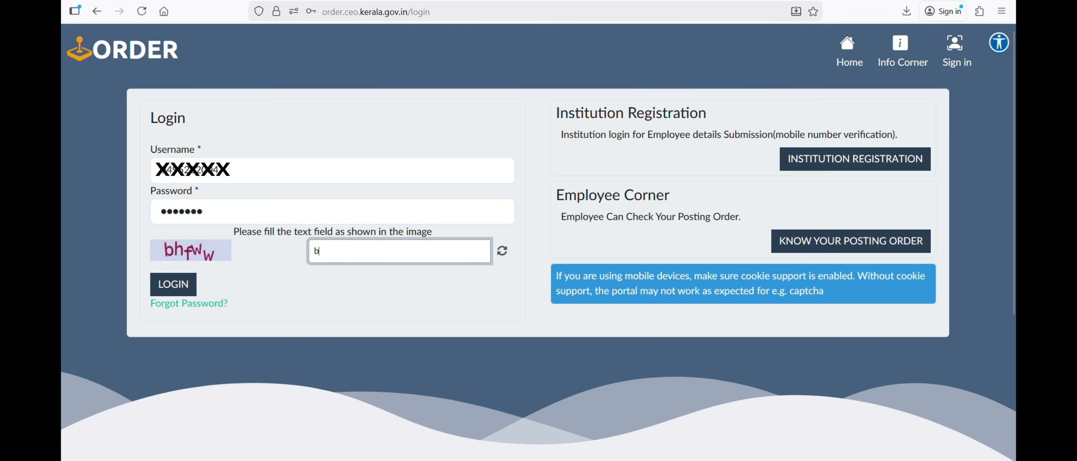
pyautogui.write('hfww')
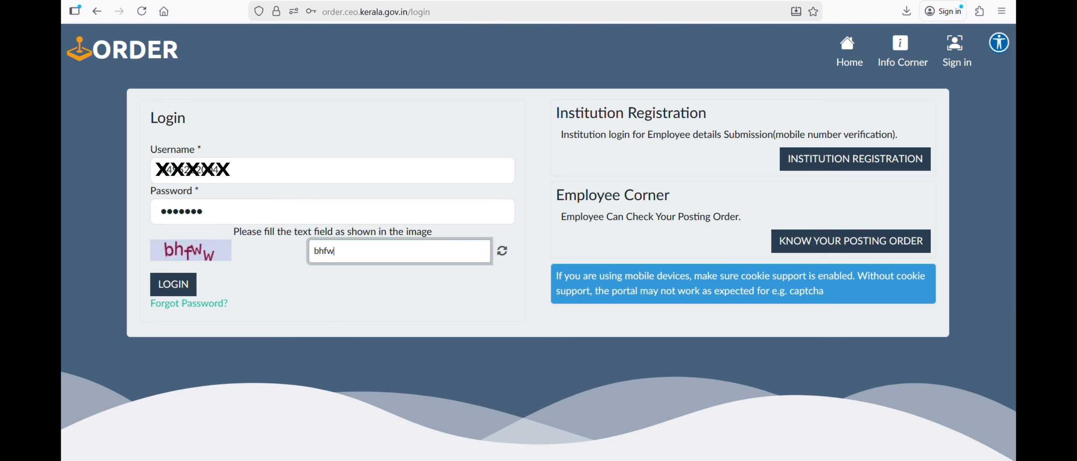
pyautogui.click(178, 293)
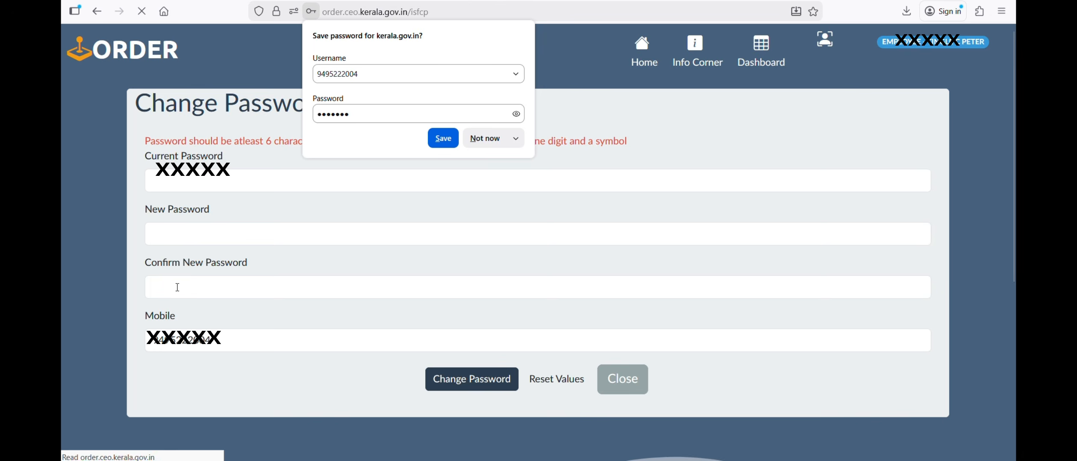
# Decline Firefox's save prompt, then enter current, new and confirmed passwords and apply.
pyautogui.click(492, 138)
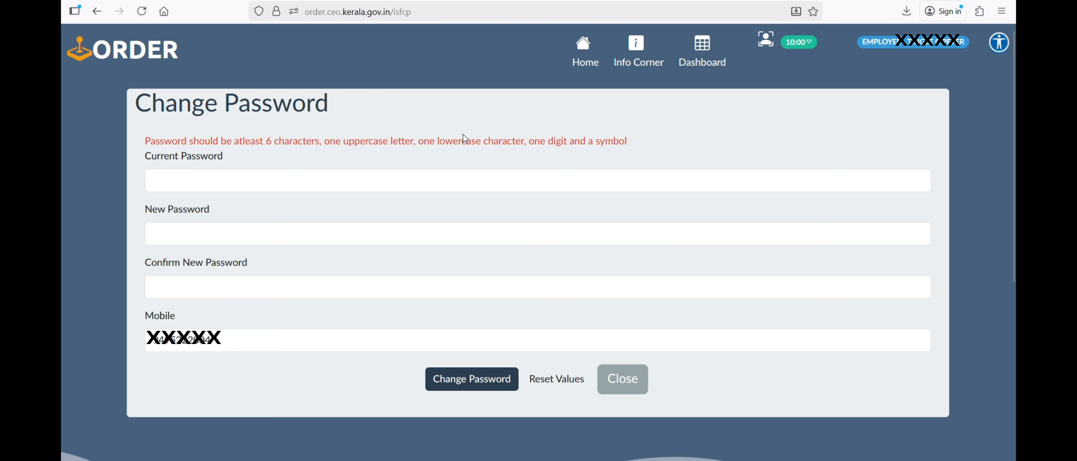
pyautogui.click(220, 181)
pyautogui.write('••••••')
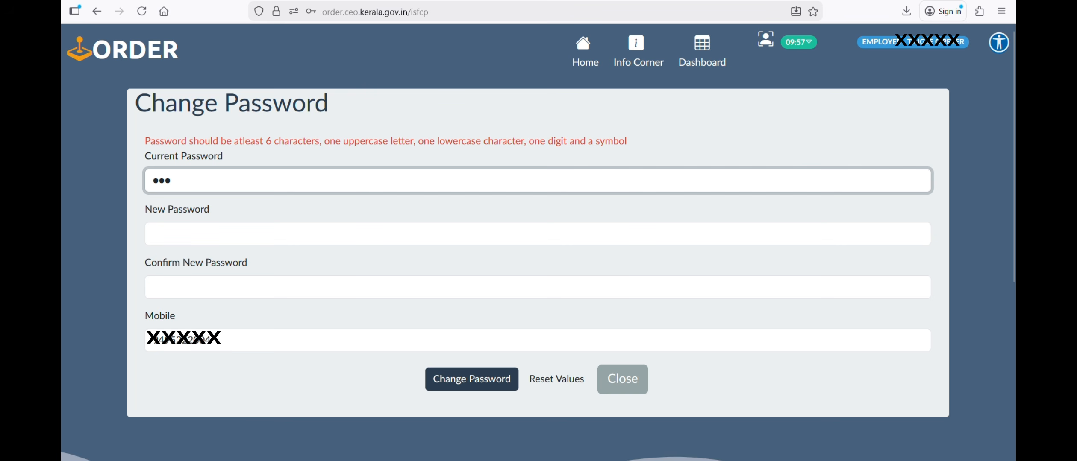
pyautogui.write('•')
pyautogui.click(216, 238)
pyautogui.write('••••••')
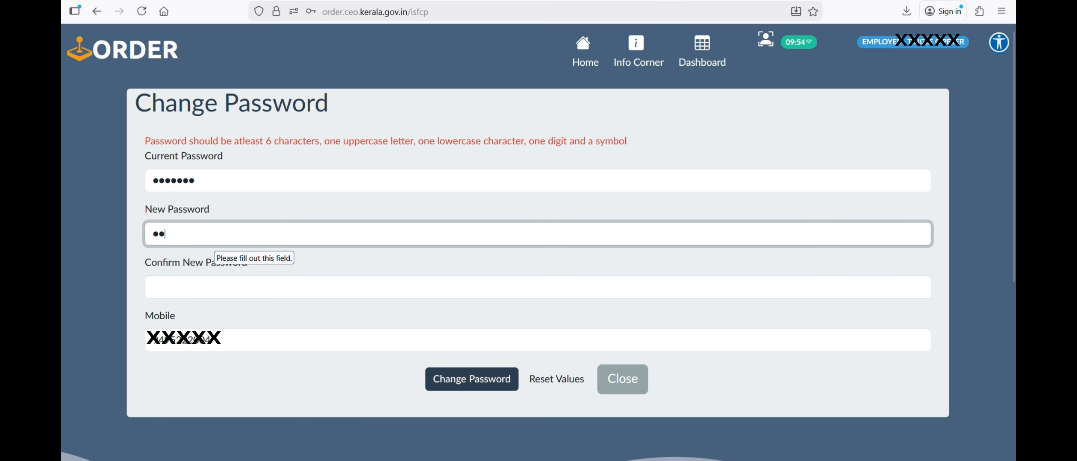
pyautogui.write('•')
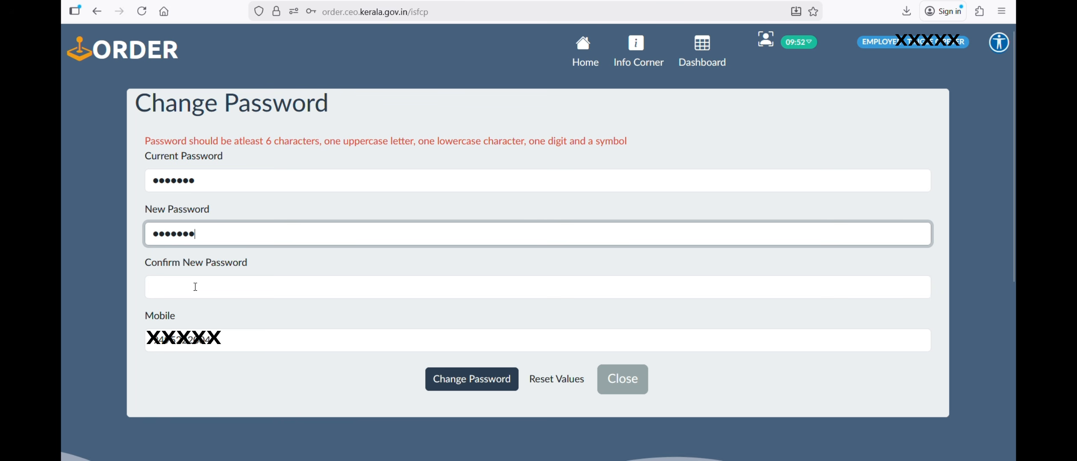
pyautogui.click(193, 287)
pyautogui.write('•••••••')
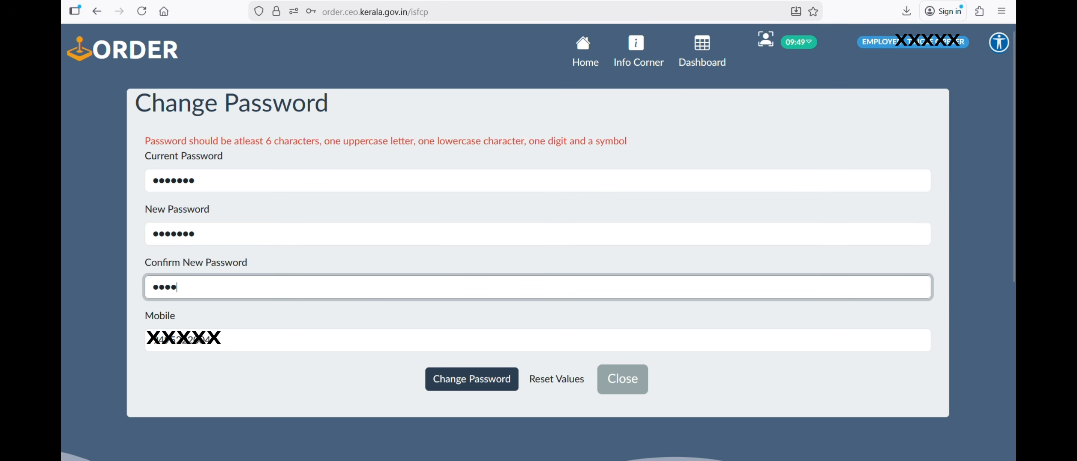
pyautogui.click(473, 383)
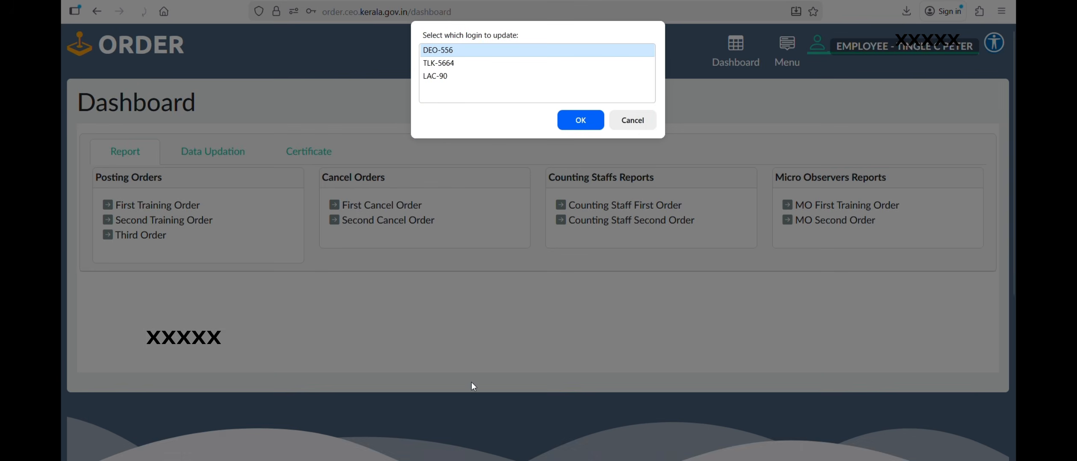
# Dismiss the login-update prompt and download the First Training Order under Posting Orders.
pyautogui.click(624, 121)
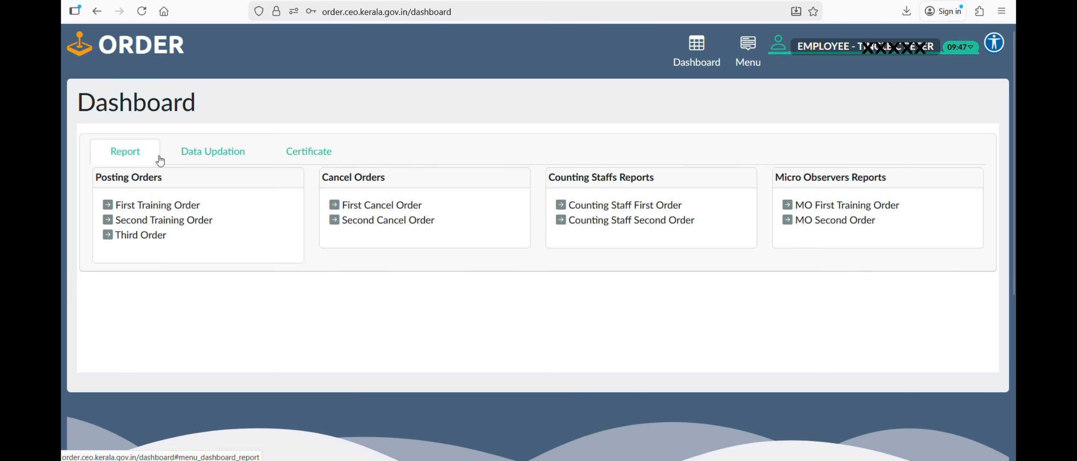
pyautogui.click(169, 209)
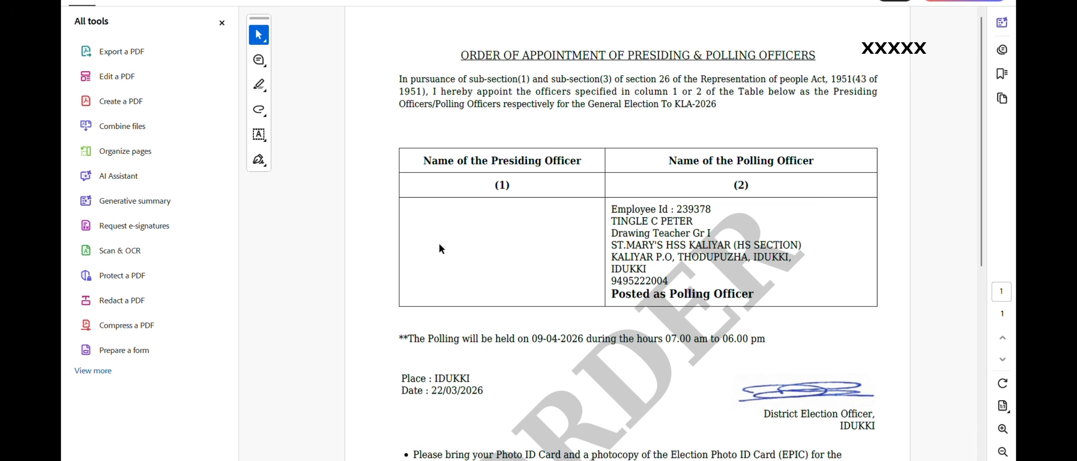
# Scroll through the Polling Officer appointment order PDF in Acrobat.
pyautogui.scroll(-5, 612, 268)
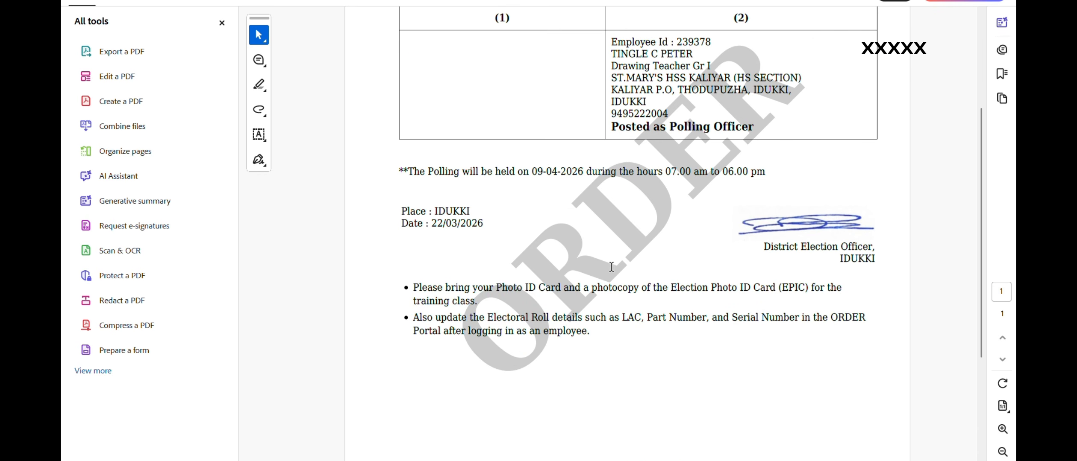
pyautogui.scroll(1, 612, 267)
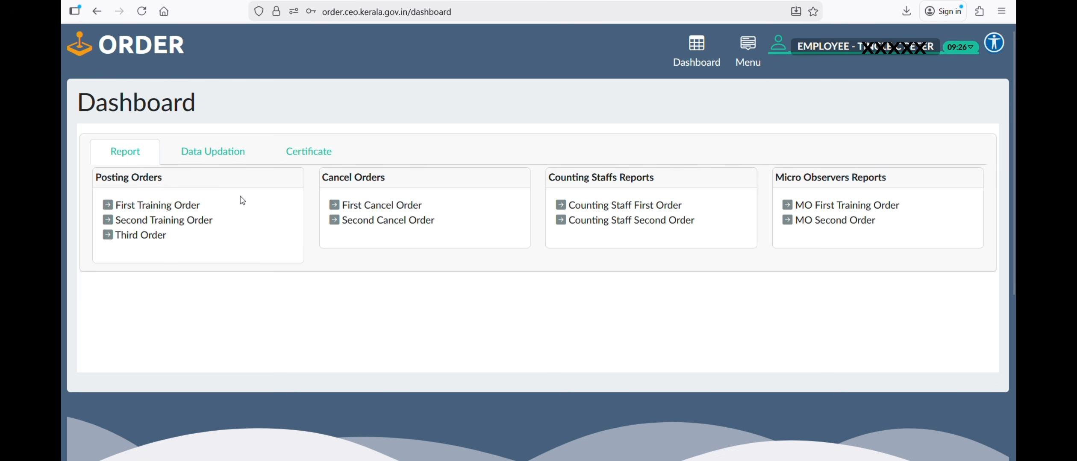
# Look over the employee's personal and bank details in Data Updation's View Details, then go back.
pyautogui.click(215, 160)
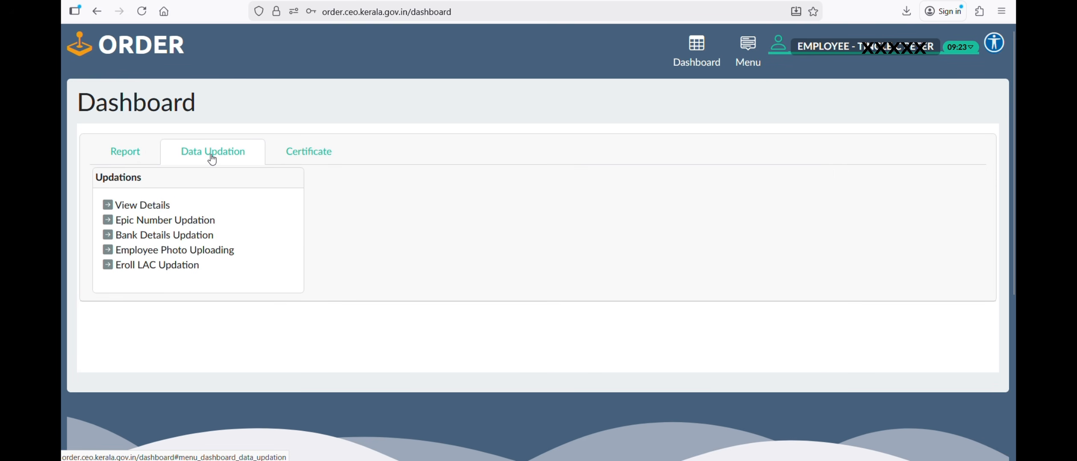
pyautogui.click(168, 207)
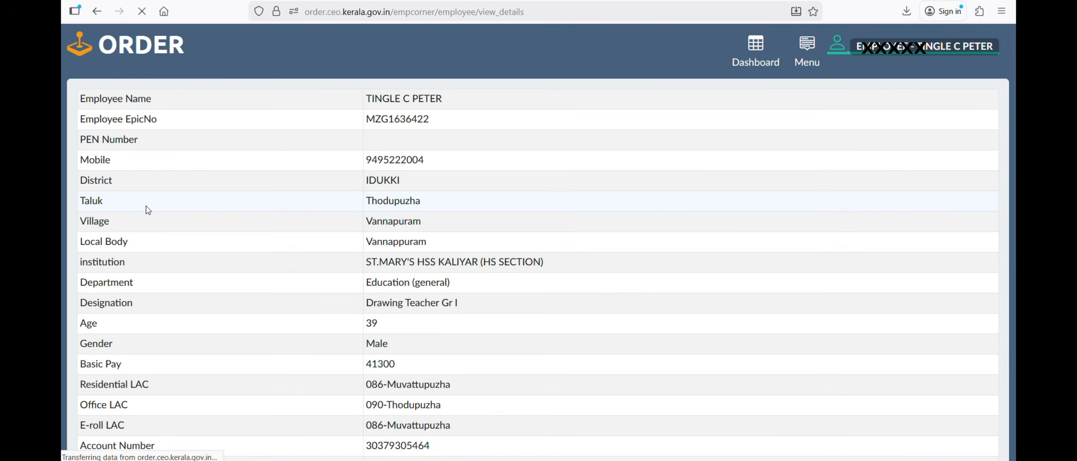
pyautogui.scroll(-3, 406, 301)
pyautogui.scroll(-5, 401, 299)
pyautogui.scroll(8, 392, 295)
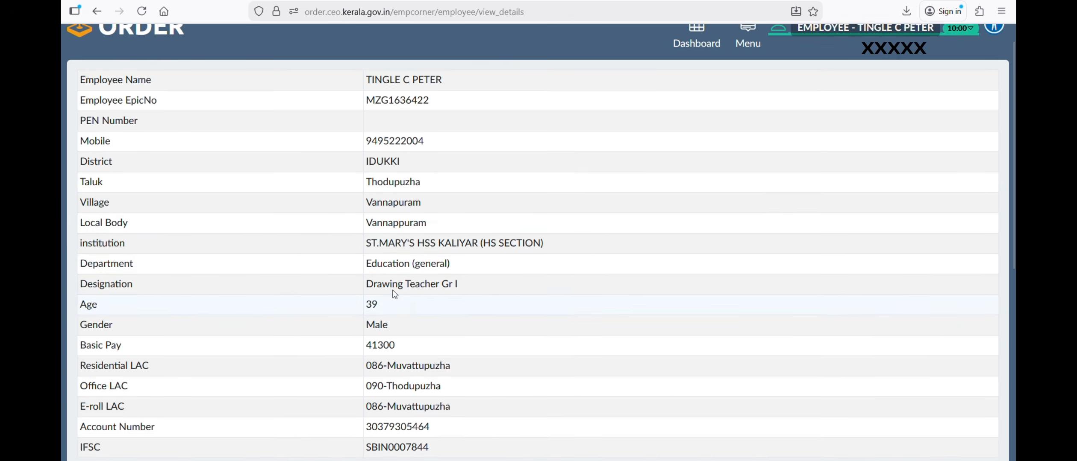
pyautogui.click(98, 12)
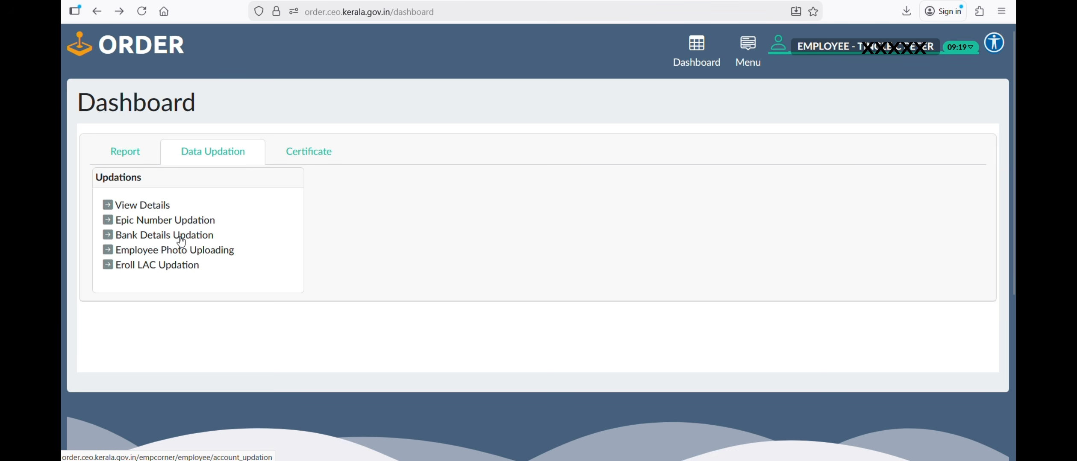
# Submit the Update Account Number form and reopen the Data Updation options.
pyautogui.click(158, 240)
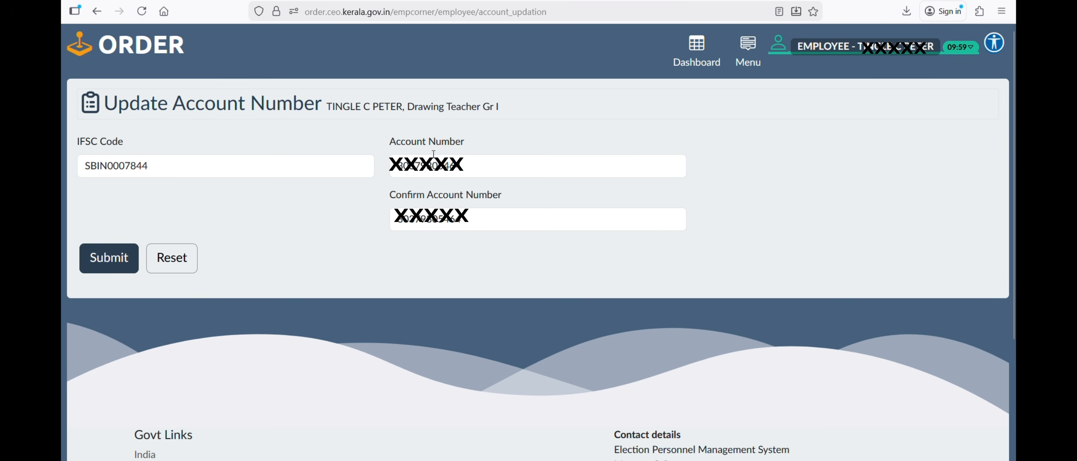
pyautogui.click(110, 259)
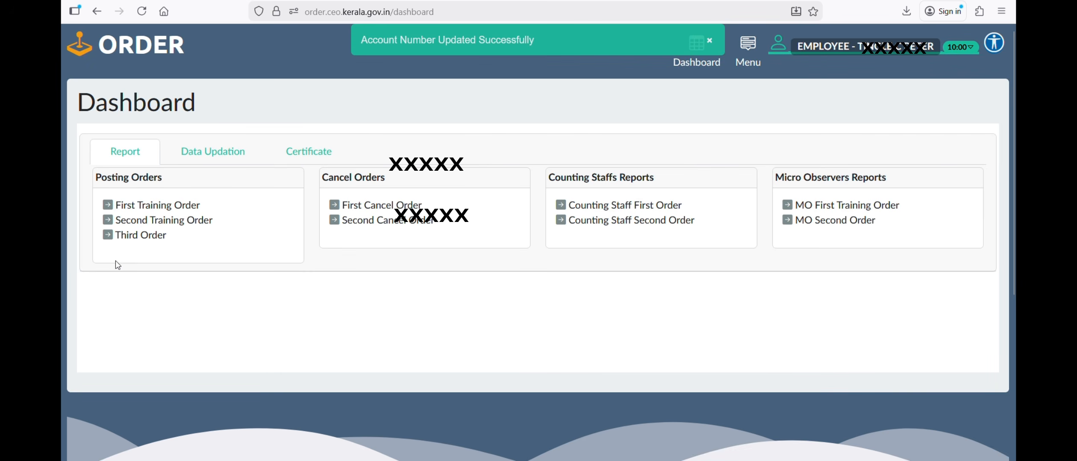
pyautogui.click(200, 158)
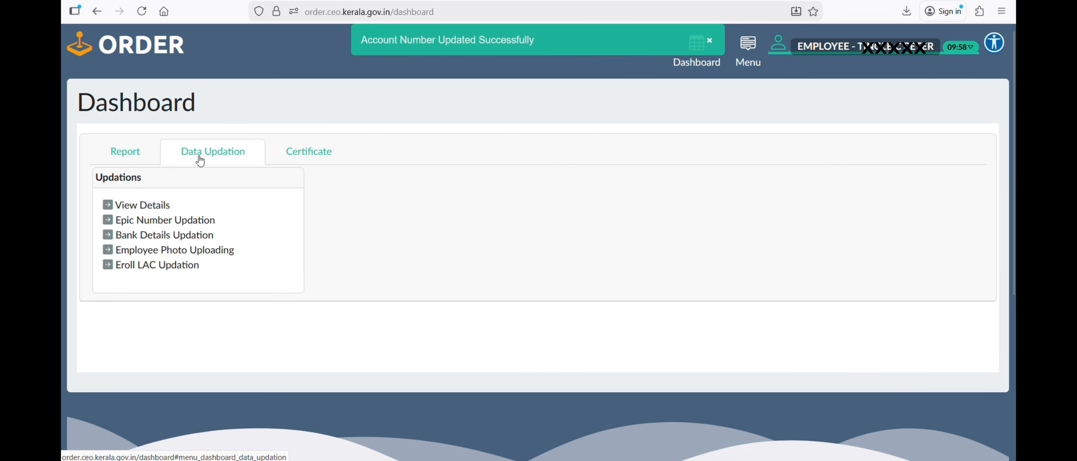
# Upload the women-homebuyers image from Downloads as the employee photo, shifted slightly right in the frame.
pyautogui.click(198, 253)
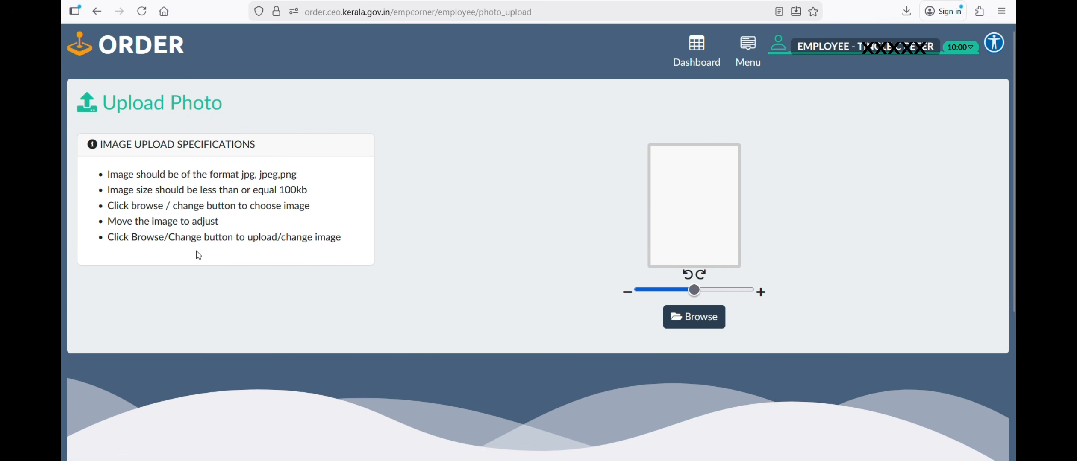
pyautogui.click(695, 325)
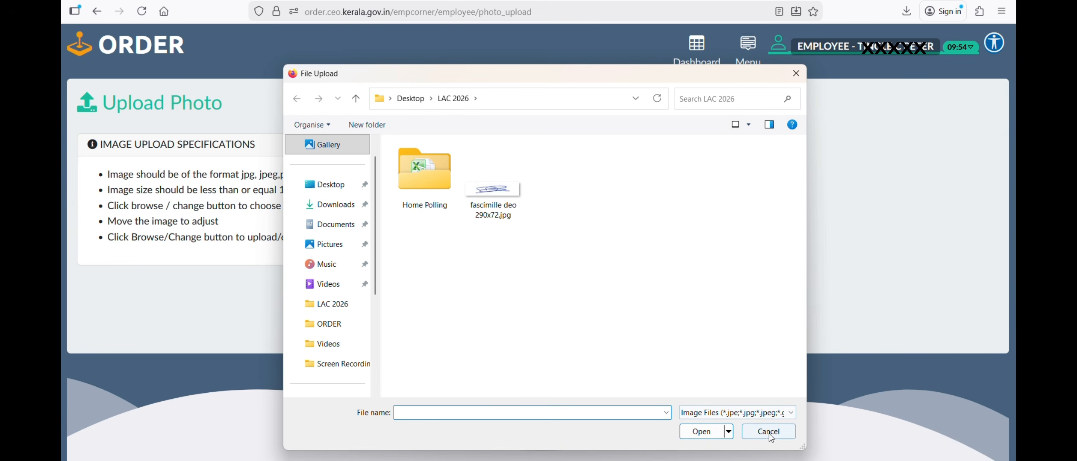
pyautogui.click(330, 205)
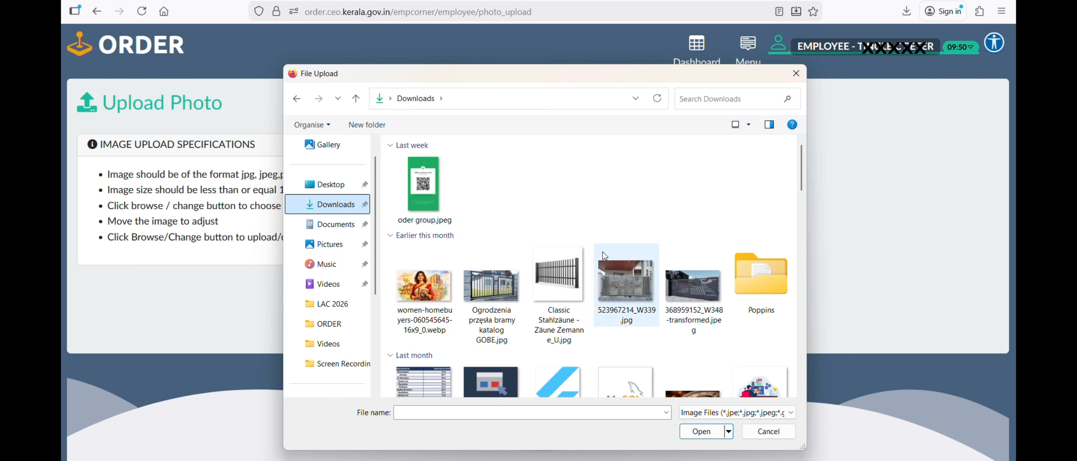
pyautogui.click(422, 285)
pyautogui.doubleClick(422, 285)
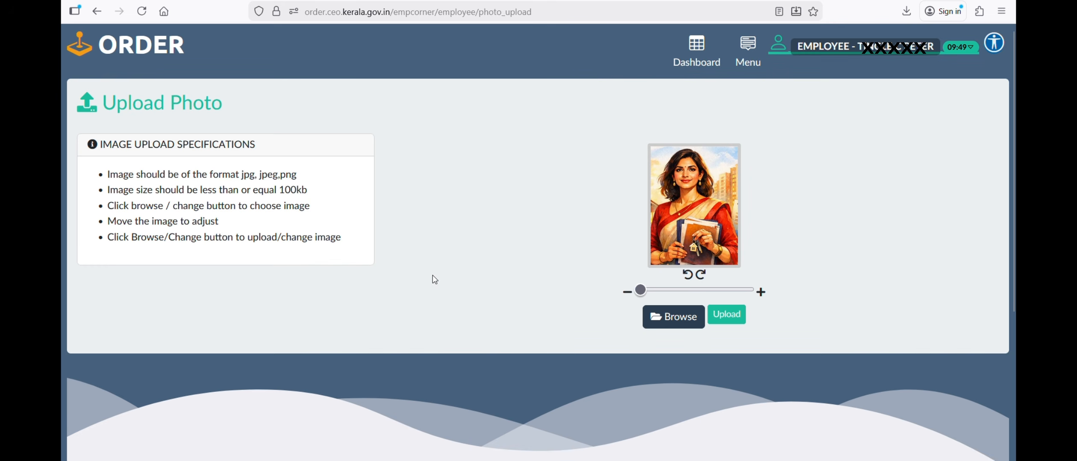
pyautogui.moveTo(694, 198); pyautogui.dragTo(702, 203)
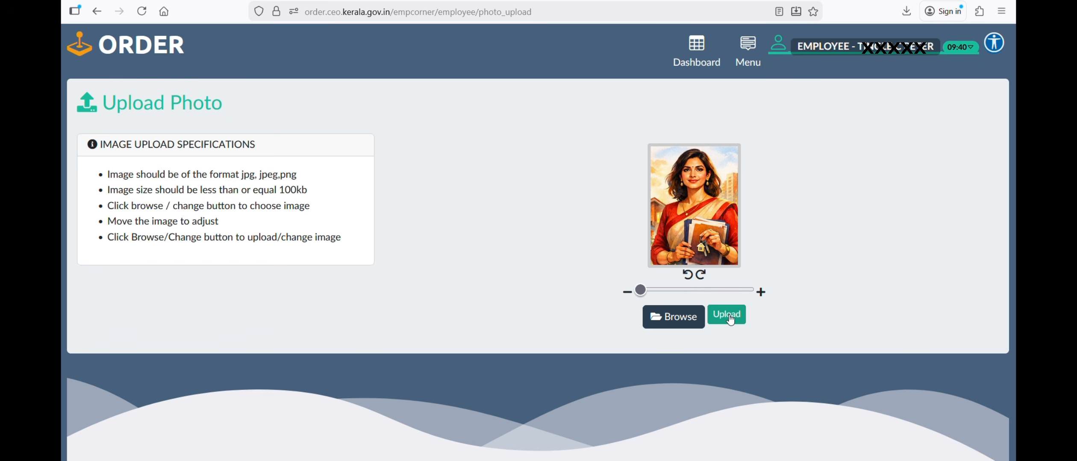
pyautogui.click(692, 58)
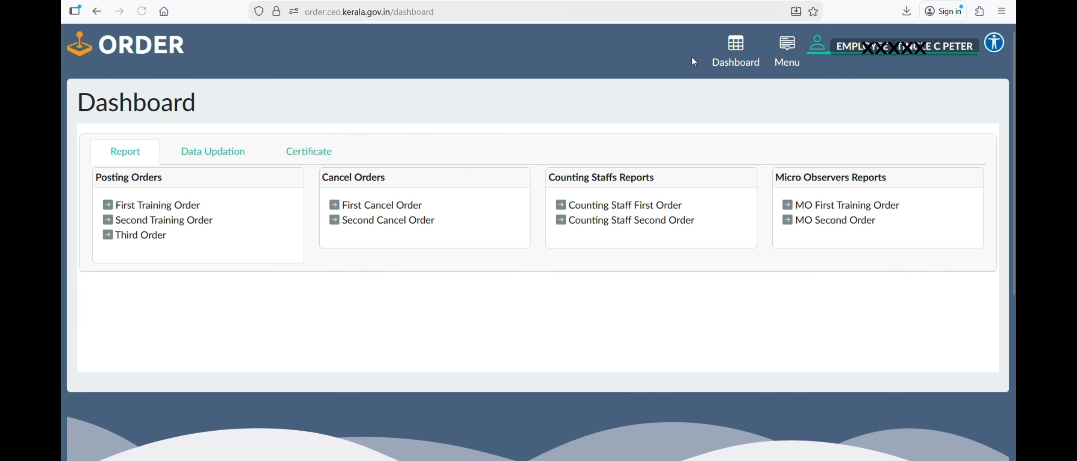
# Browse the Data Updation and Certificate lists, then go to Know Your Posting Order.
pyautogui.click(220, 154)
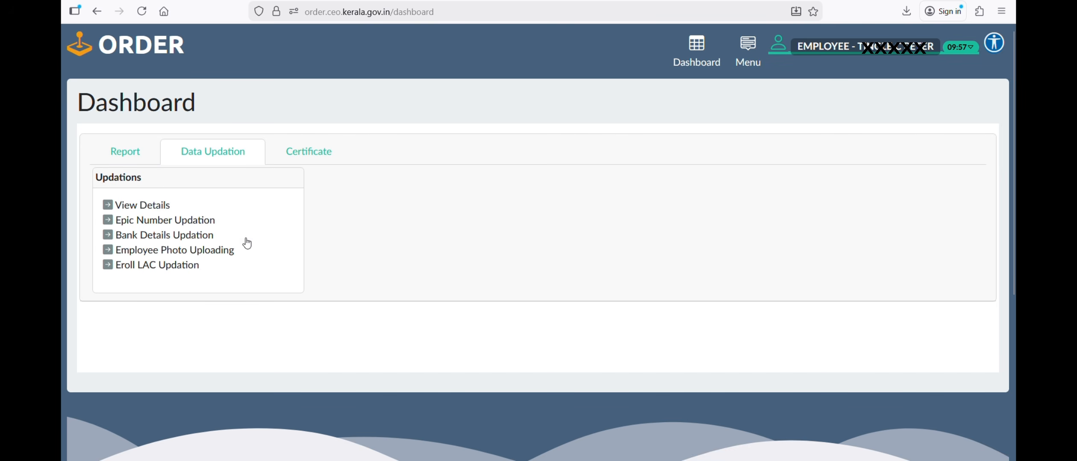
pyautogui.click(308, 159)
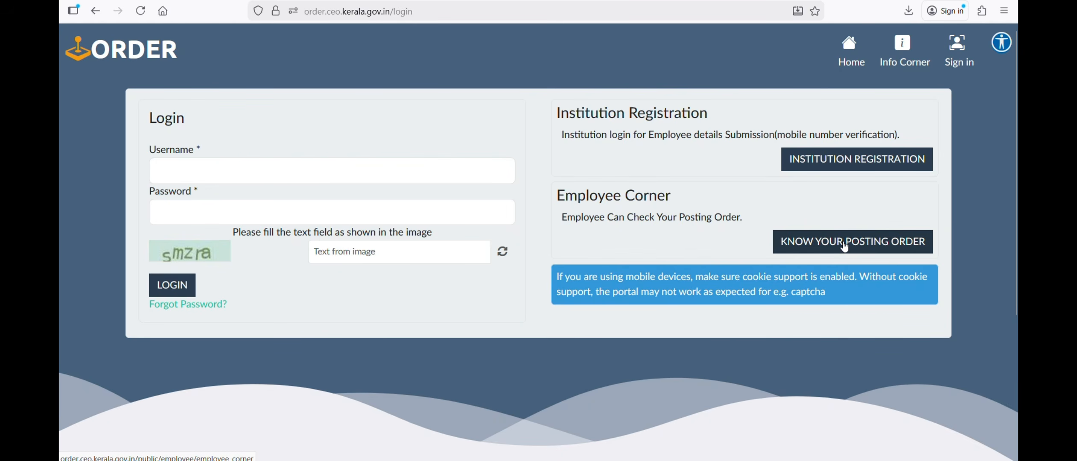
pyautogui.click(846, 247)
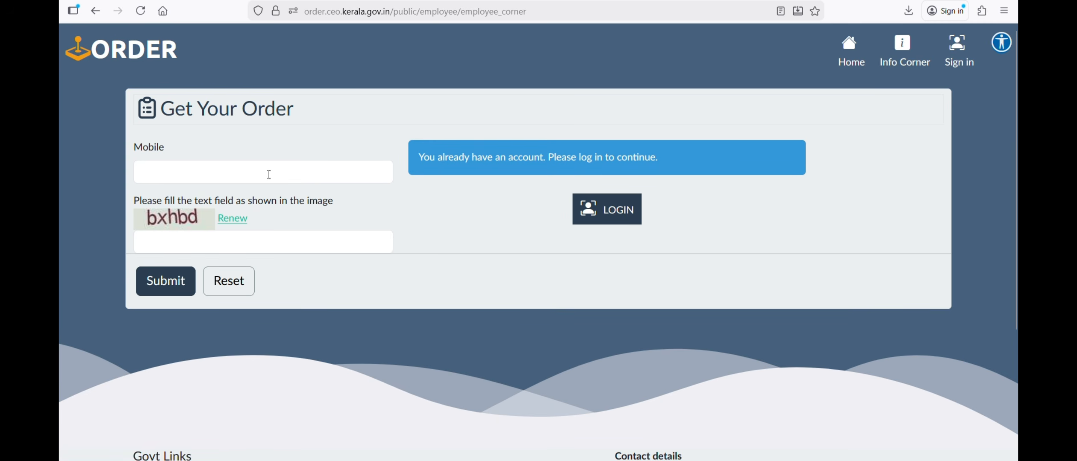
# Submit the employee's mobile number and captcha in Get Your Order, triggering the 'user already exists' notice.
pyautogui.click(269, 175)
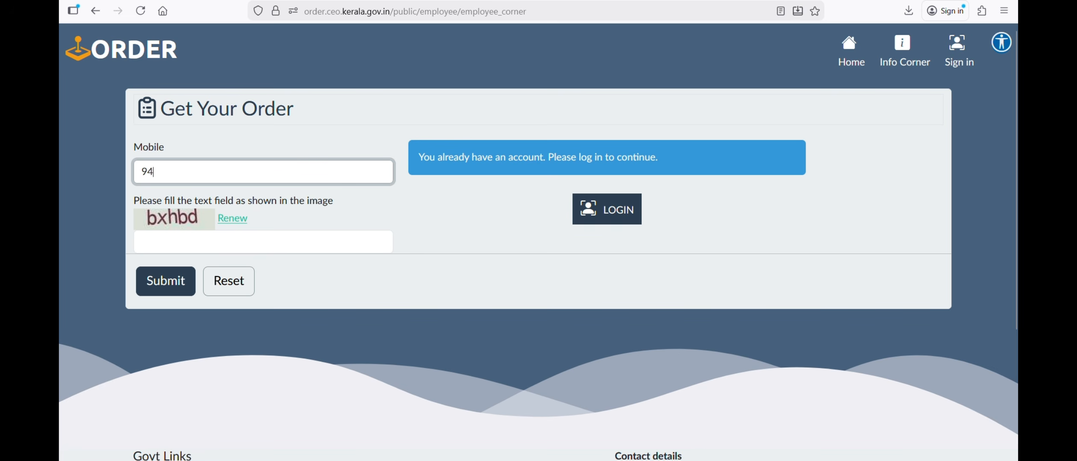
pyautogui.click(188, 251)
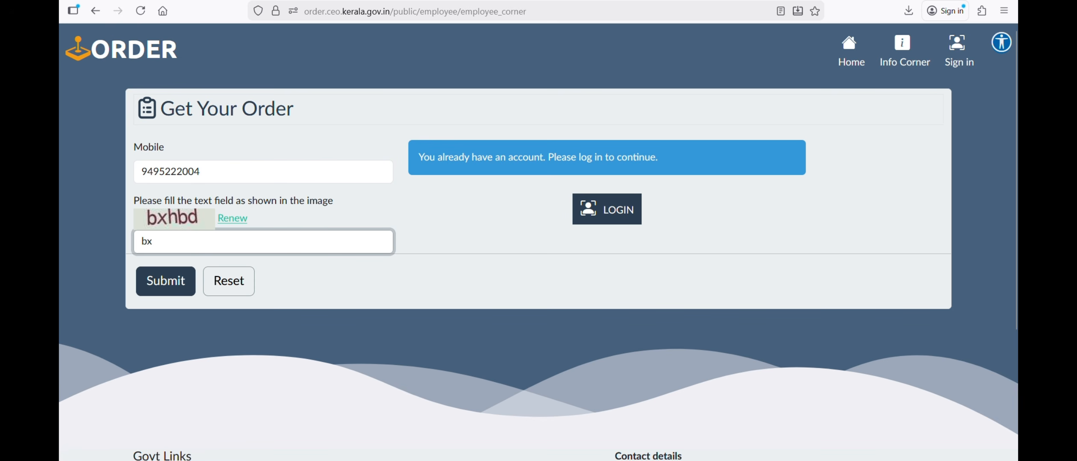
pyautogui.write('bxhbd')
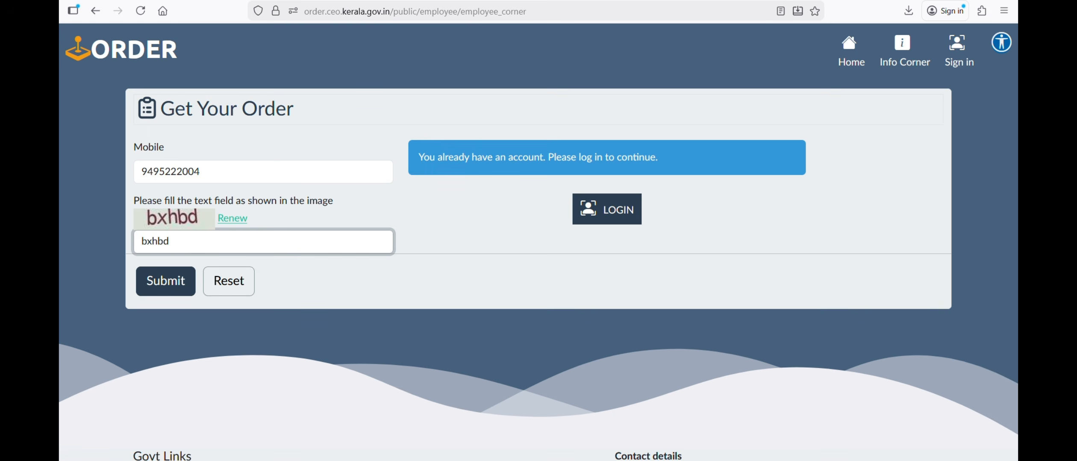
pyautogui.click(165, 287)
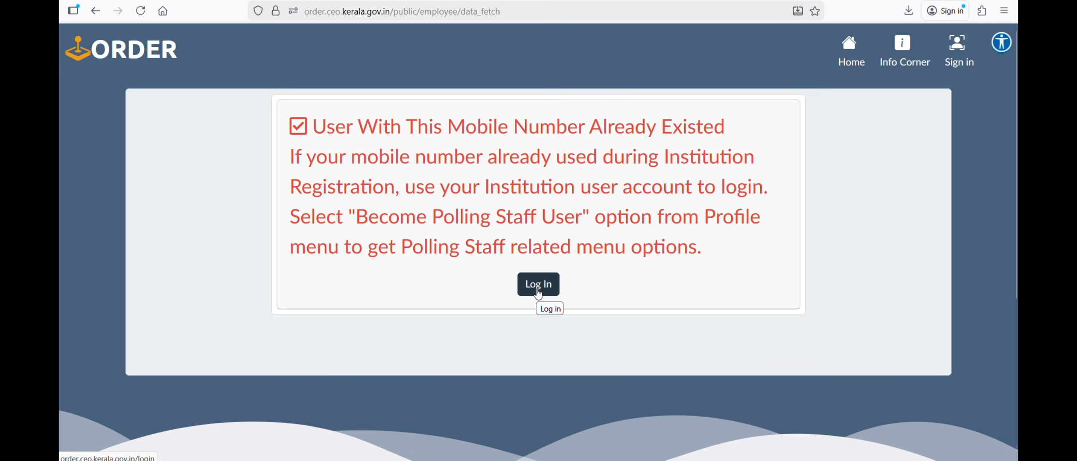
# Log in with the employee's mobile number as username, the account password and the captcha.
pyautogui.click(538, 284)
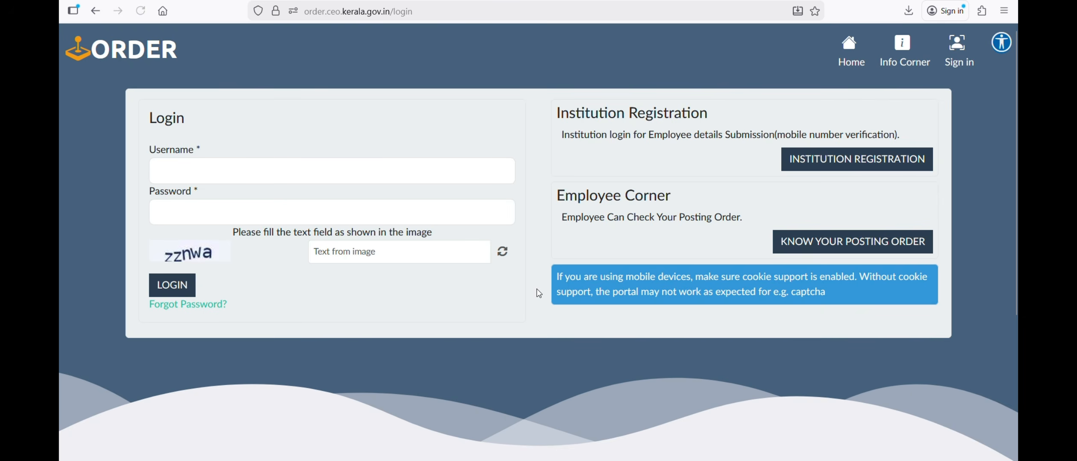
pyautogui.click(271, 173)
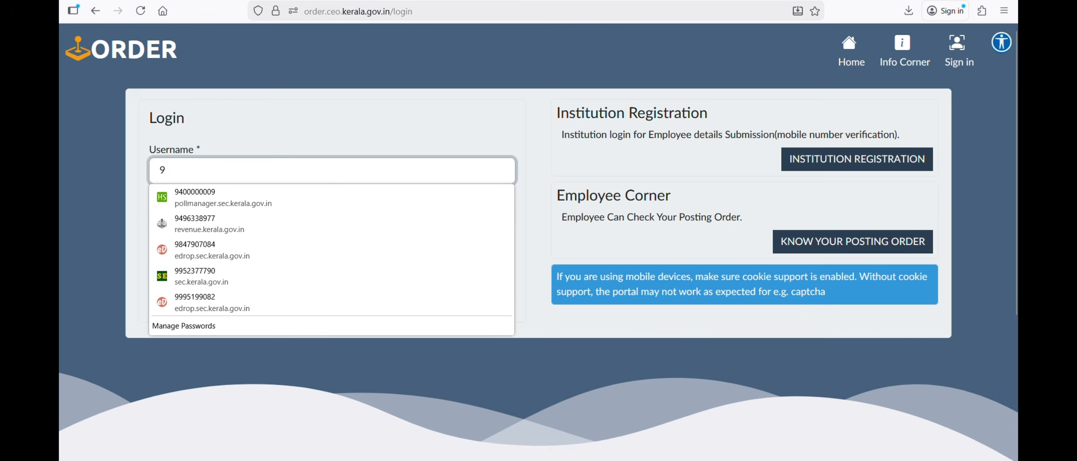
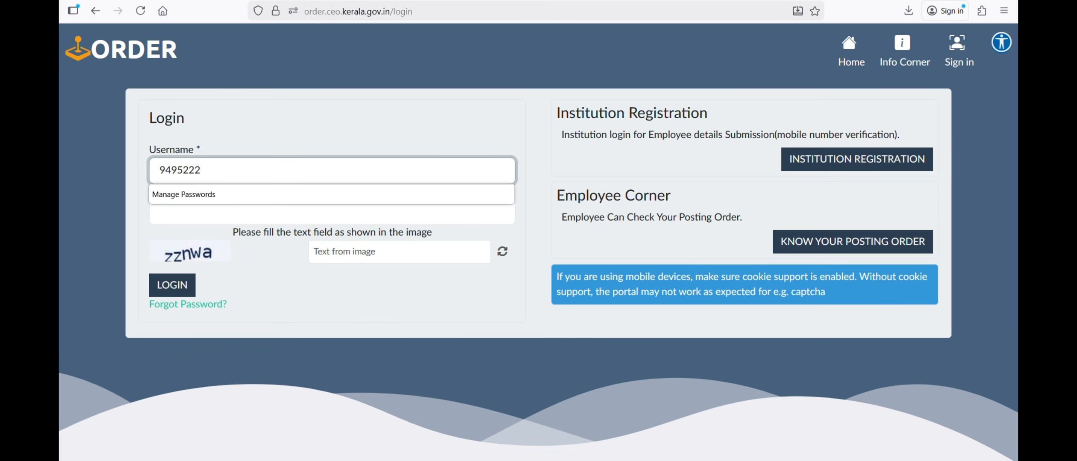
pyautogui.click(224, 213)
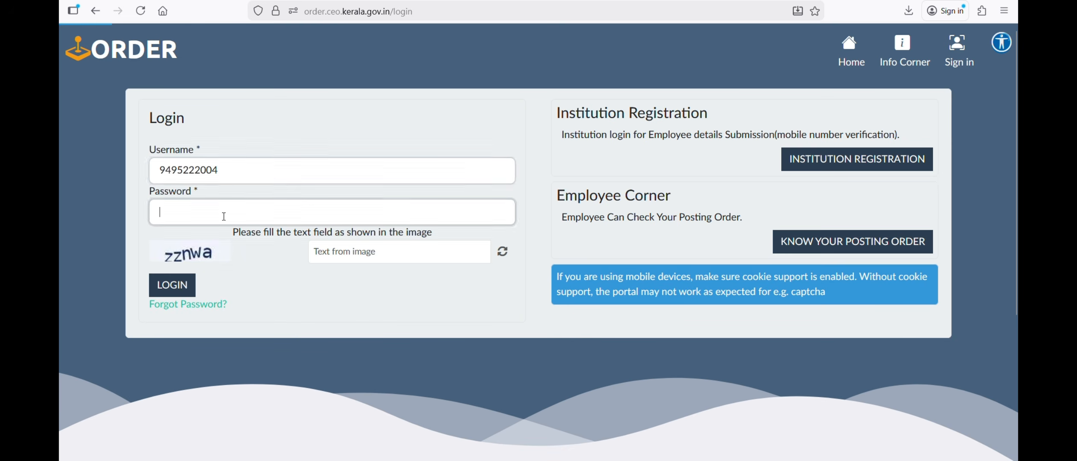
pyautogui.write('****')
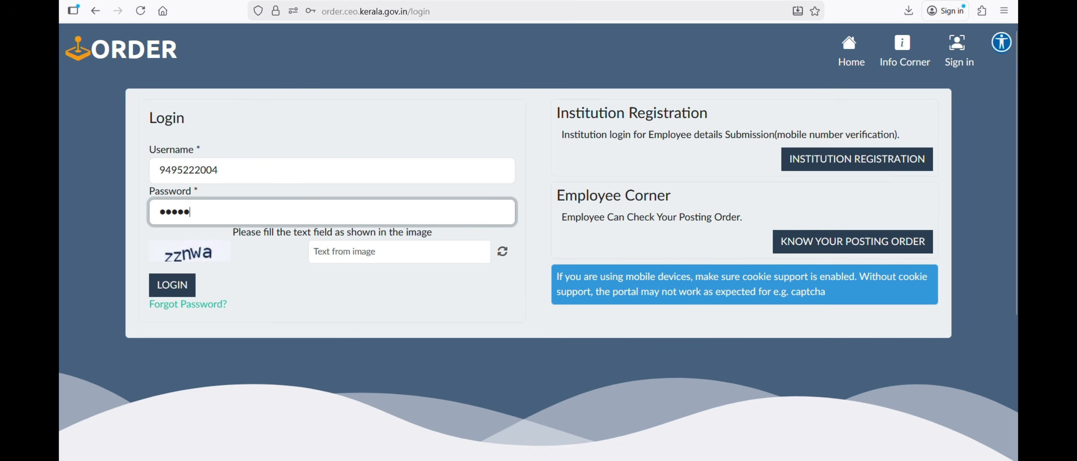
pyautogui.write('*')
pyautogui.press('Tab')
pyautogui.write('z')
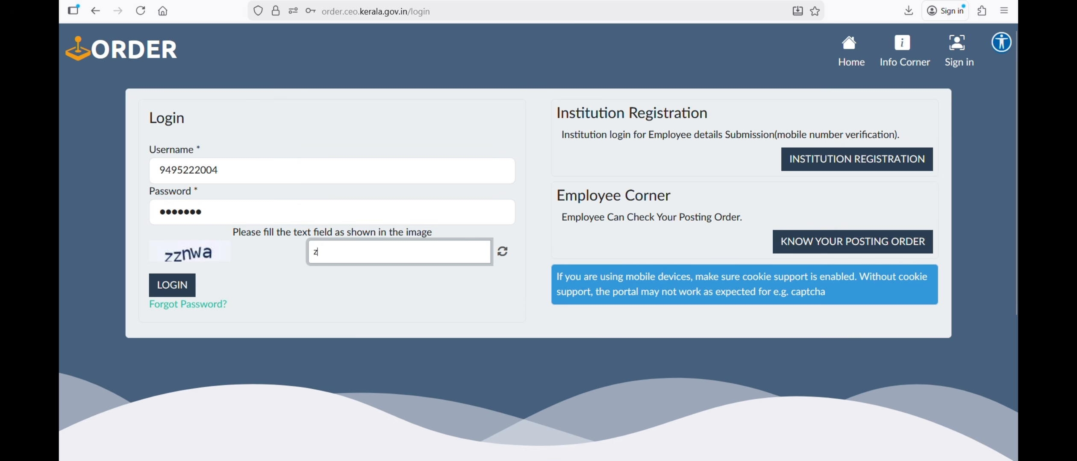
pyautogui.write('znwa')
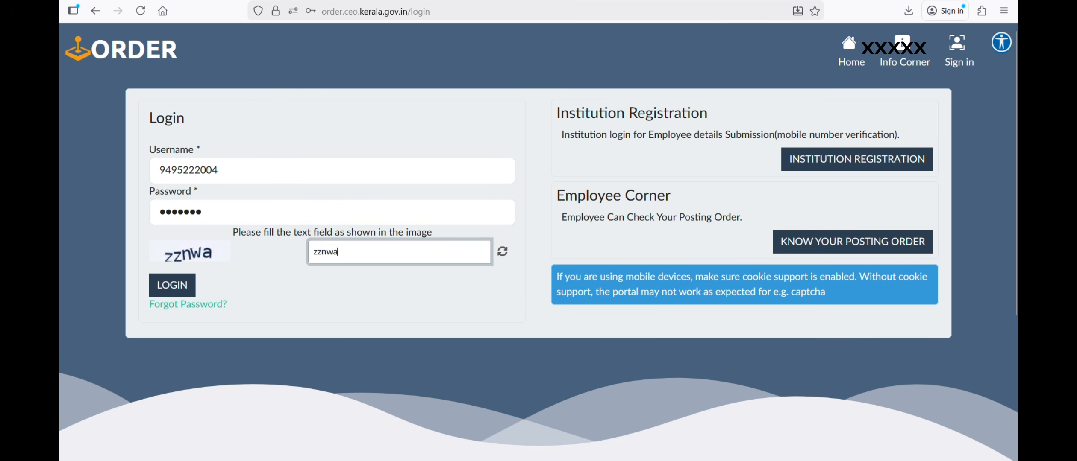
pyautogui.click(173, 295)
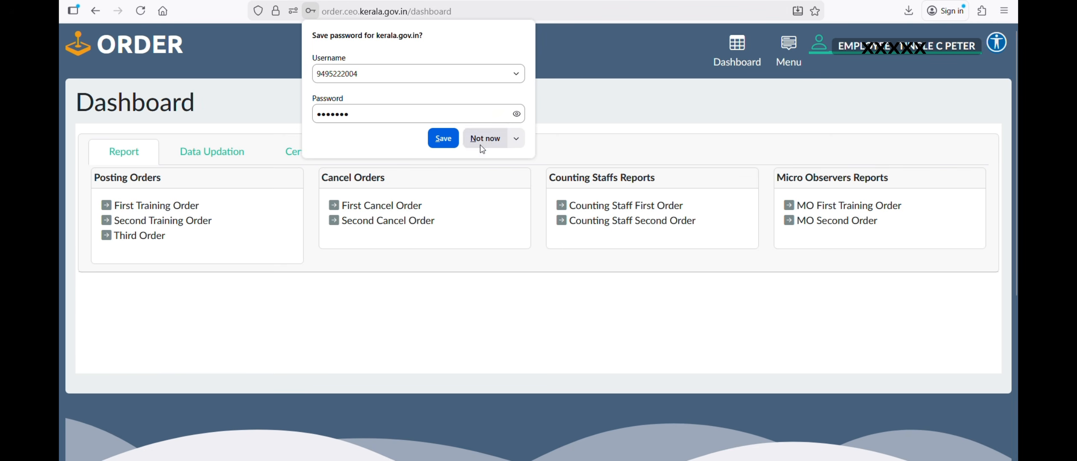
# Decline saving the password in the browser, then log out from the profile menu.
pyautogui.click(486, 138)
pyautogui.click(967, 53)
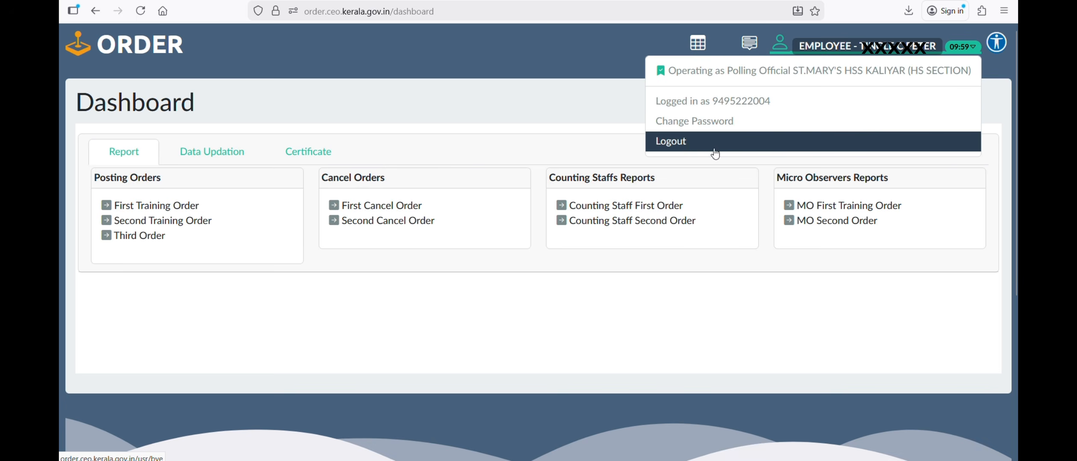
pyautogui.click(689, 147)
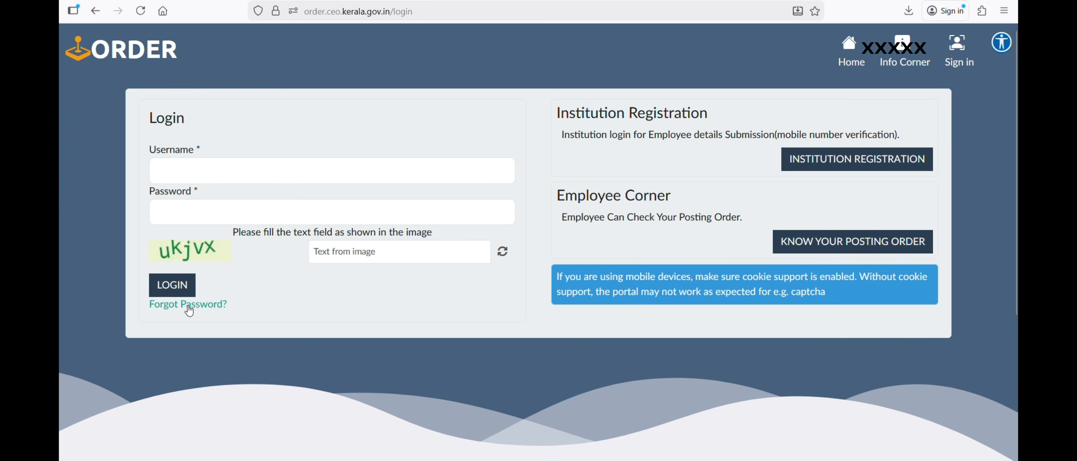
# Request a password-recovery OTP using the account's mobile number and the captcha.
pyautogui.click(188, 305)
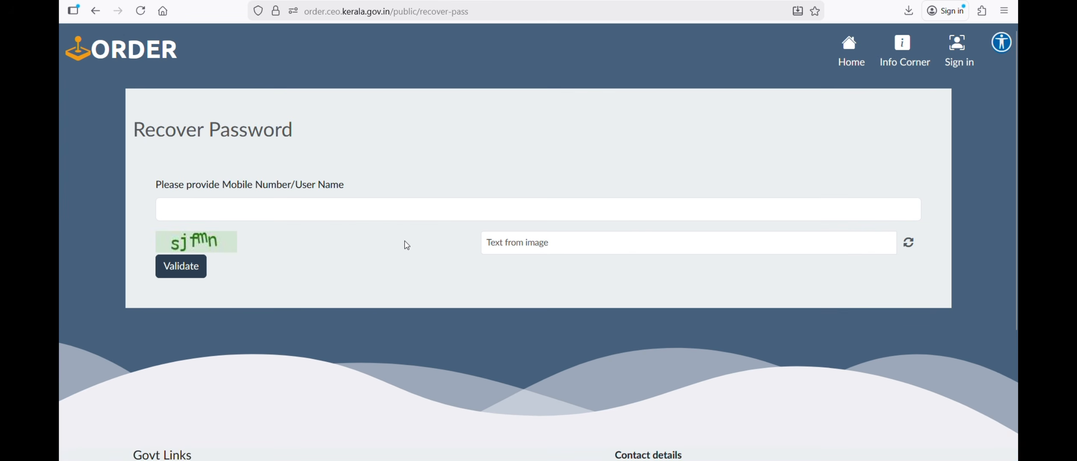
pyautogui.click(320, 212)
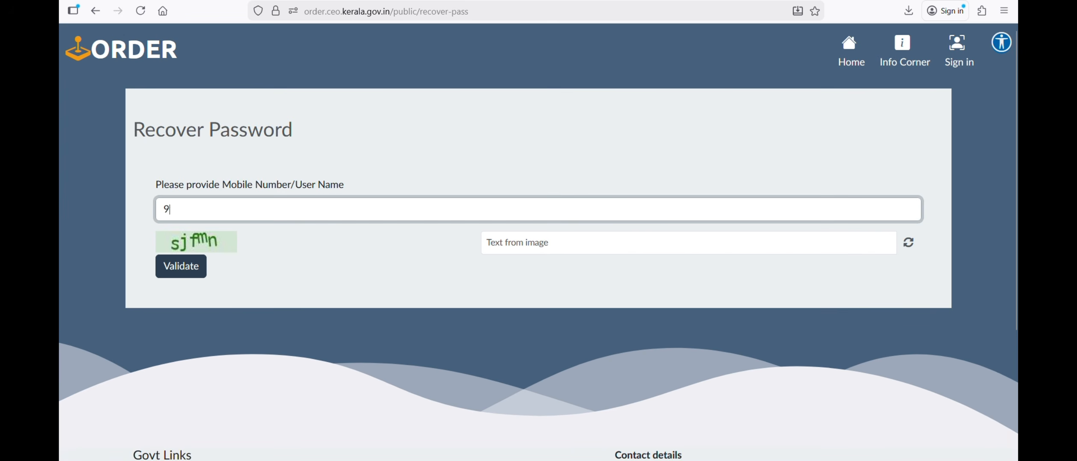
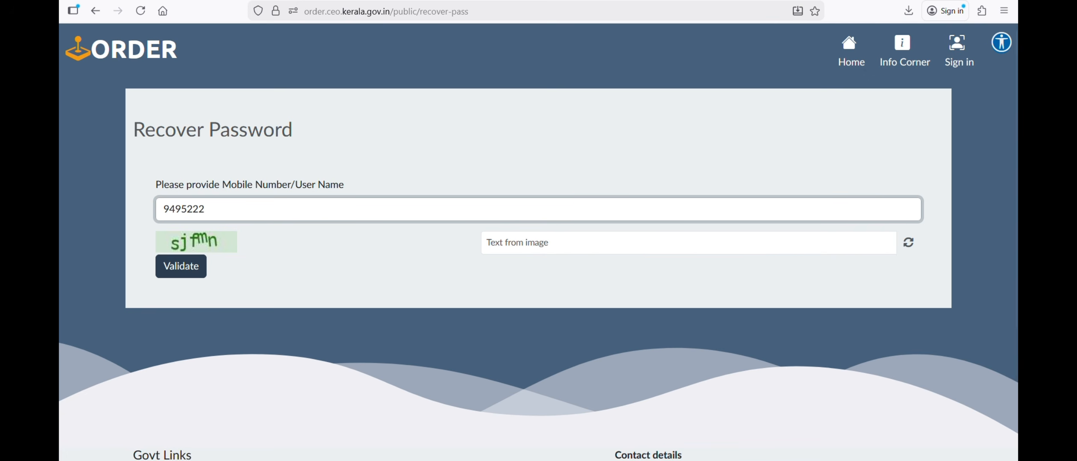
pyautogui.click(554, 250)
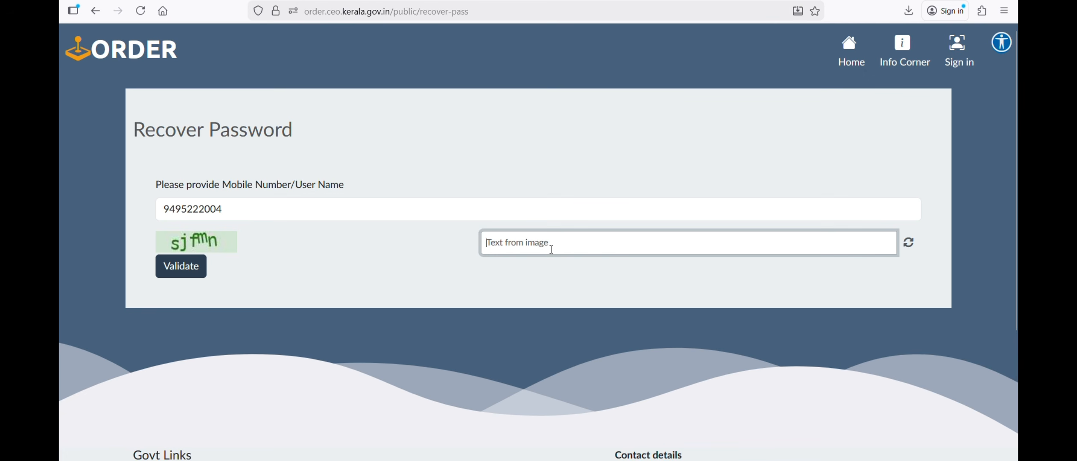
pyautogui.write('sjf')
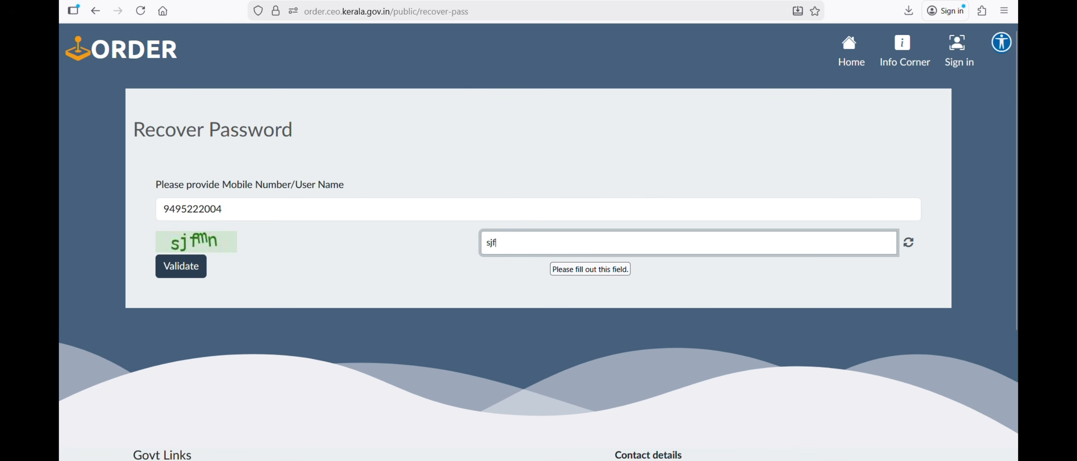
pyautogui.write('mn')
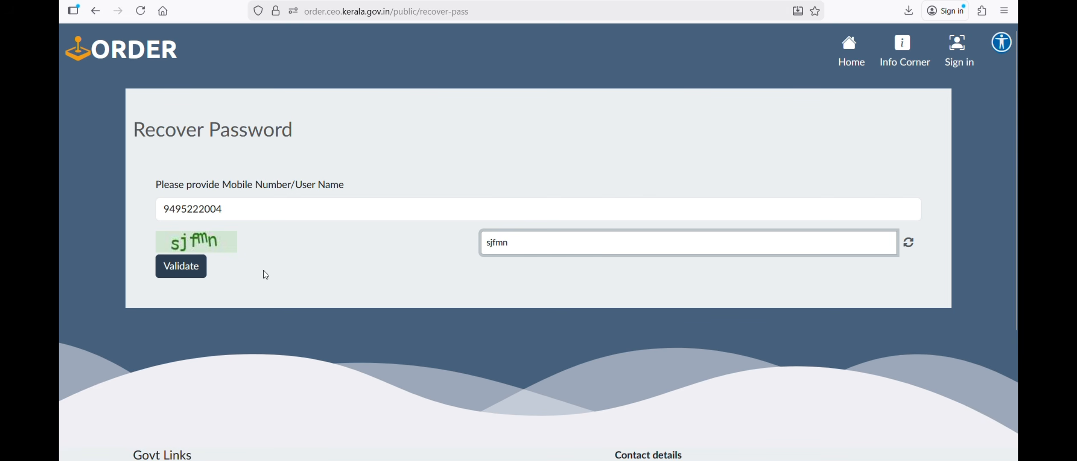
pyautogui.click(176, 271)
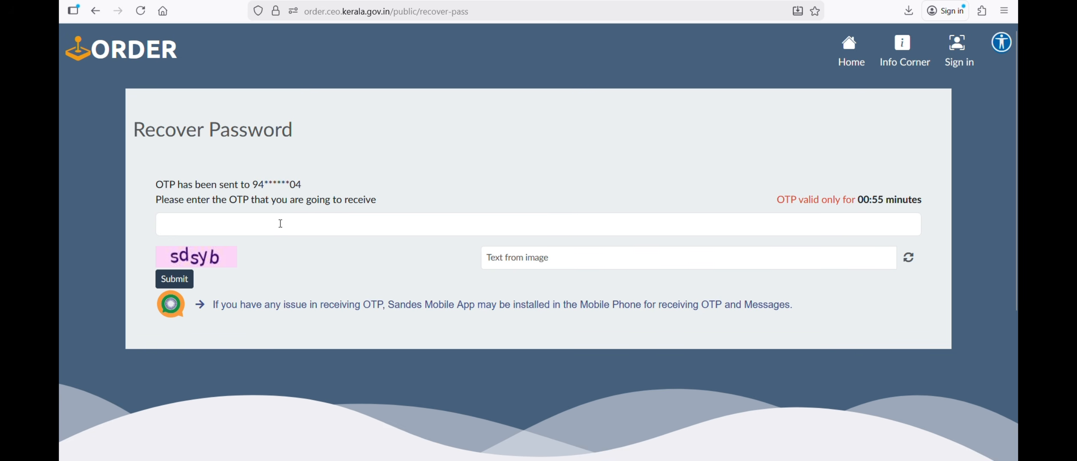
# Submit the received OTP with the new captcha to get it verified.
pyautogui.click(281, 224)
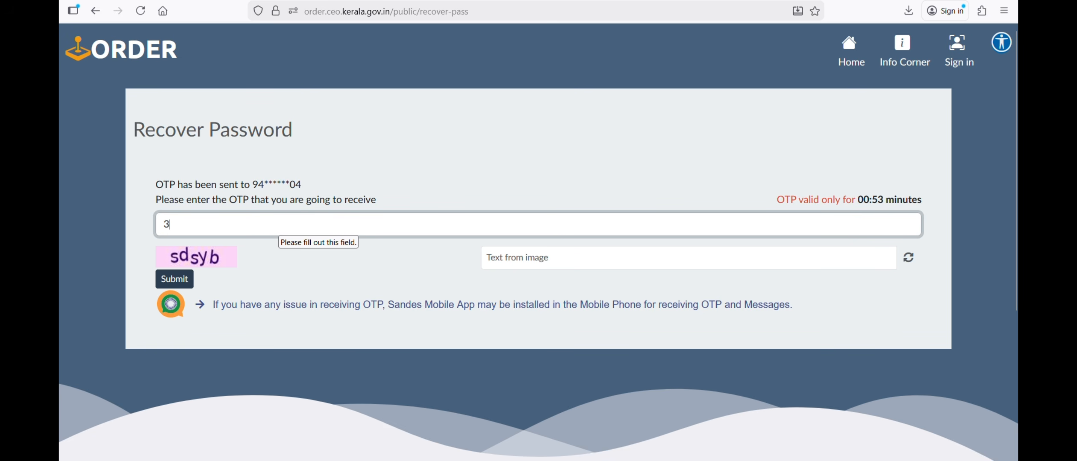
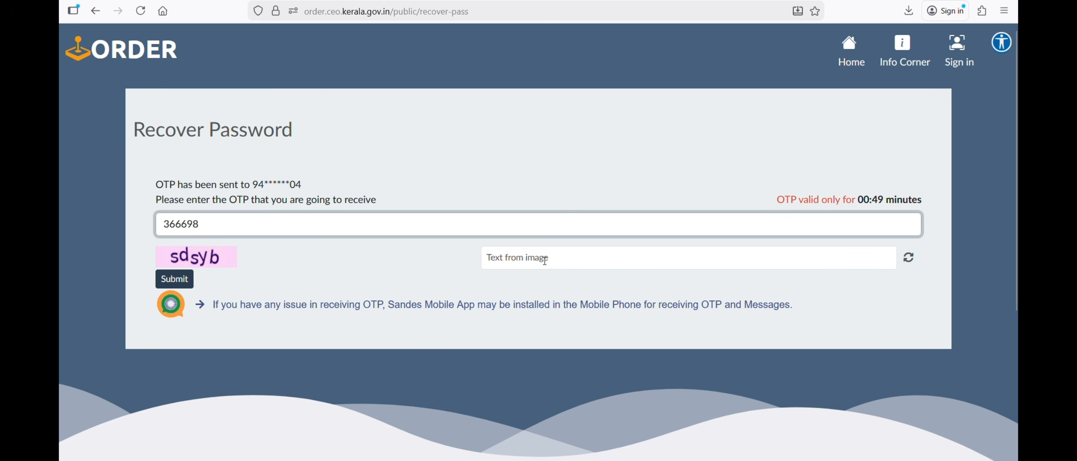
pyautogui.click(545, 261)
pyautogui.write('sds')
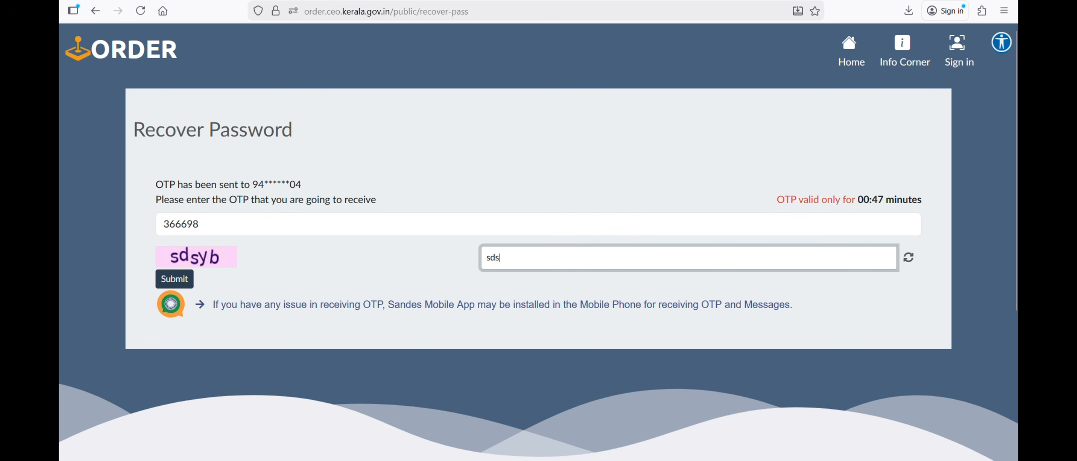
pyautogui.write('yb')
pyautogui.click(170, 280)
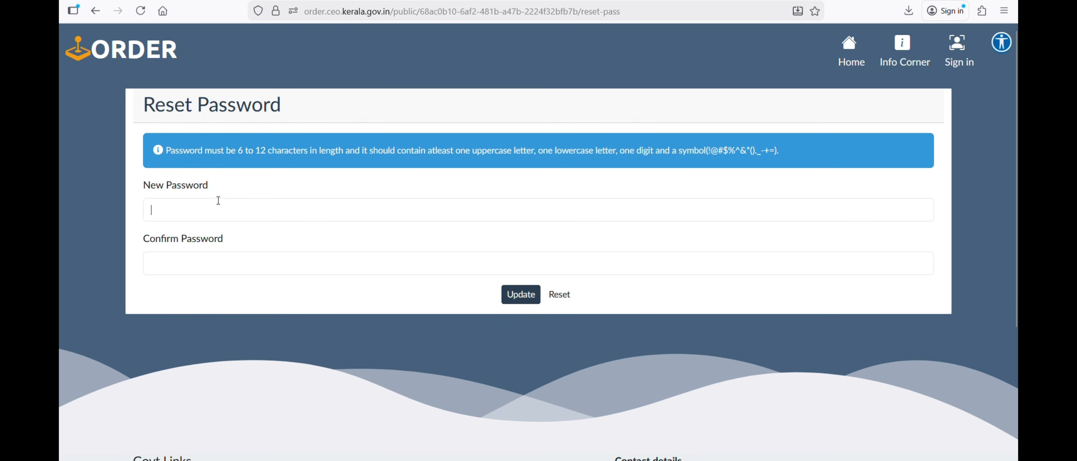
# Enter the new password in New Password and Confirm Password, then update it.
pyautogui.click(219, 201)
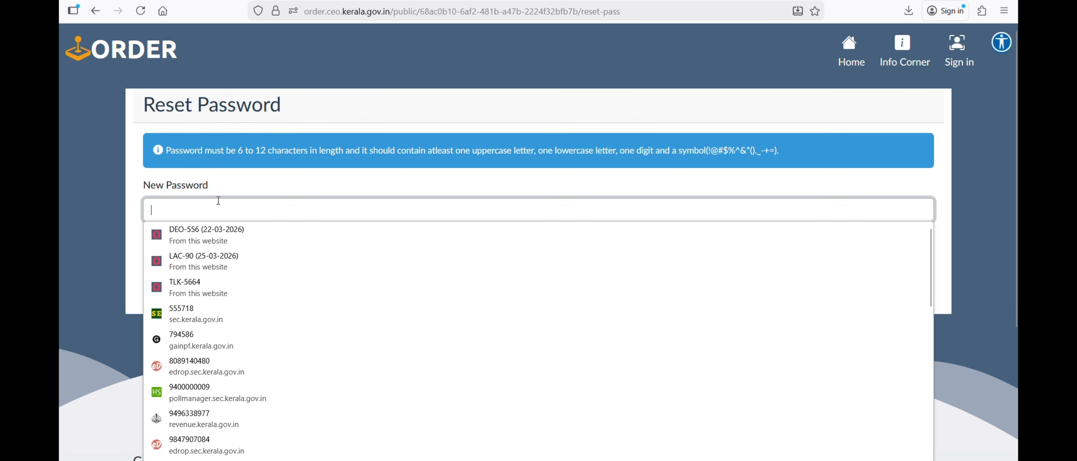
pyautogui.write('•••••••')
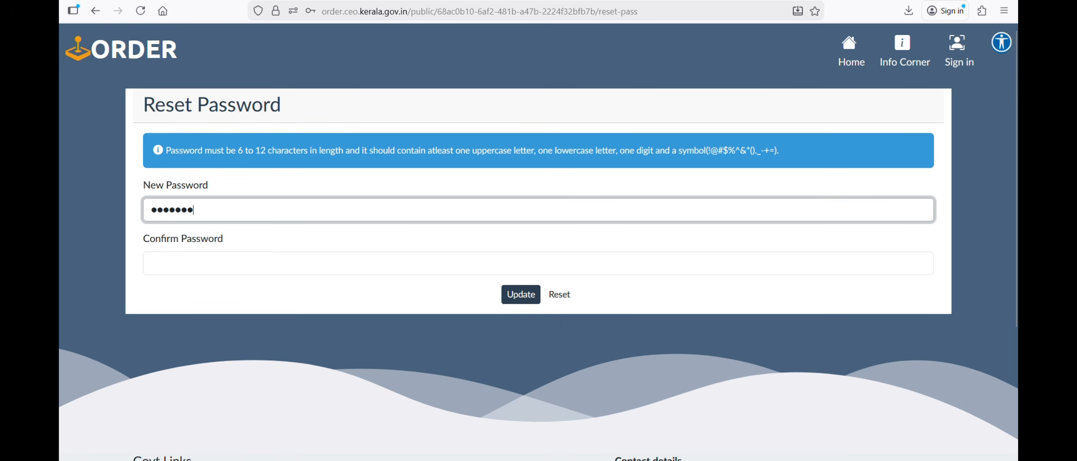
pyautogui.click(200, 264)
pyautogui.write('•••••')
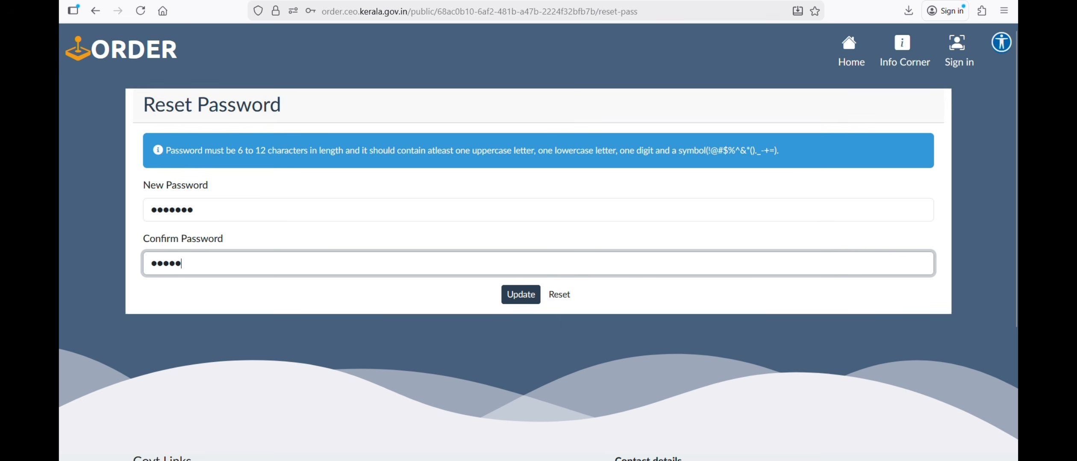
pyautogui.write('••')
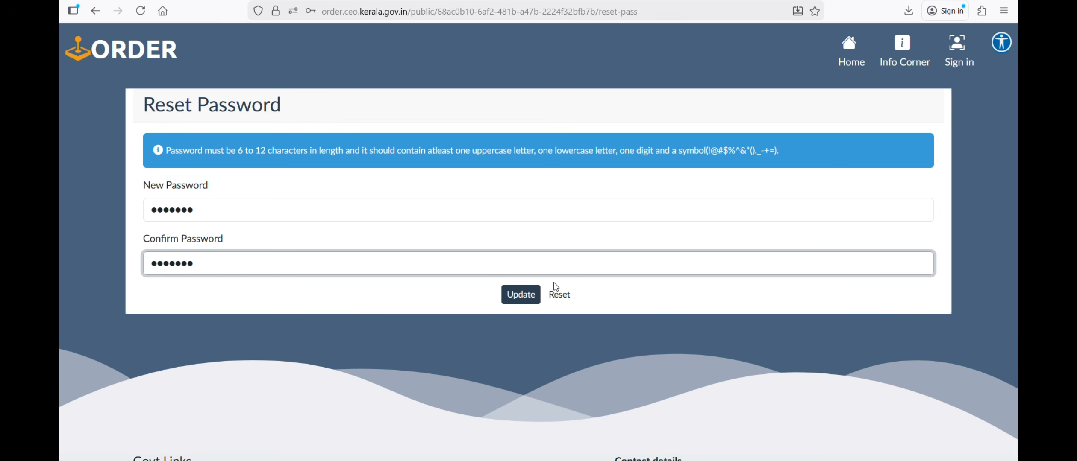
pyautogui.click(521, 295)
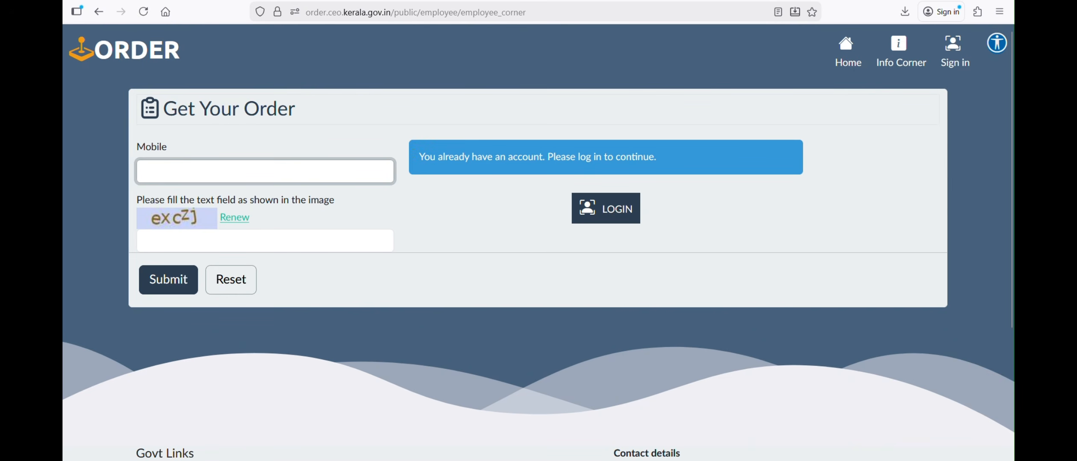
# Look up orders with the second employee's mobile number and the captcha.
pyautogui.click(232, 247)
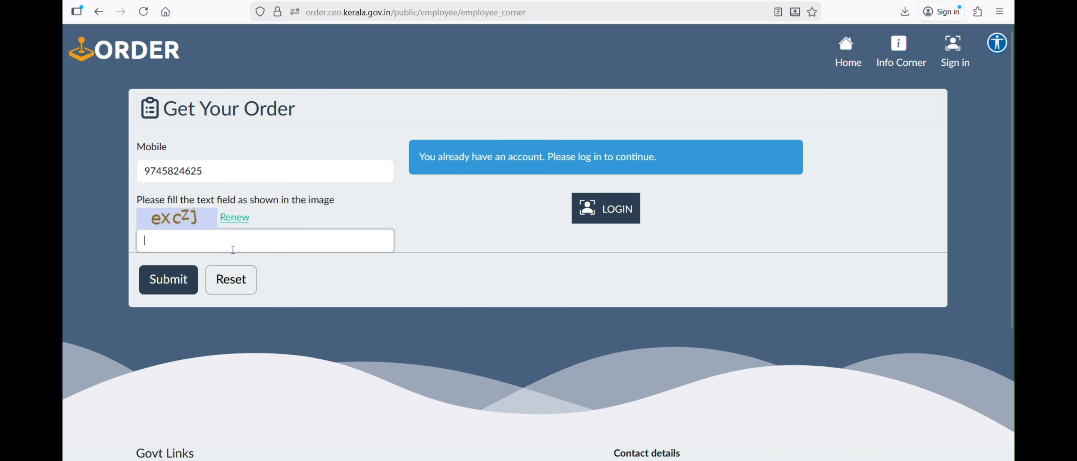
pyautogui.write('ex')
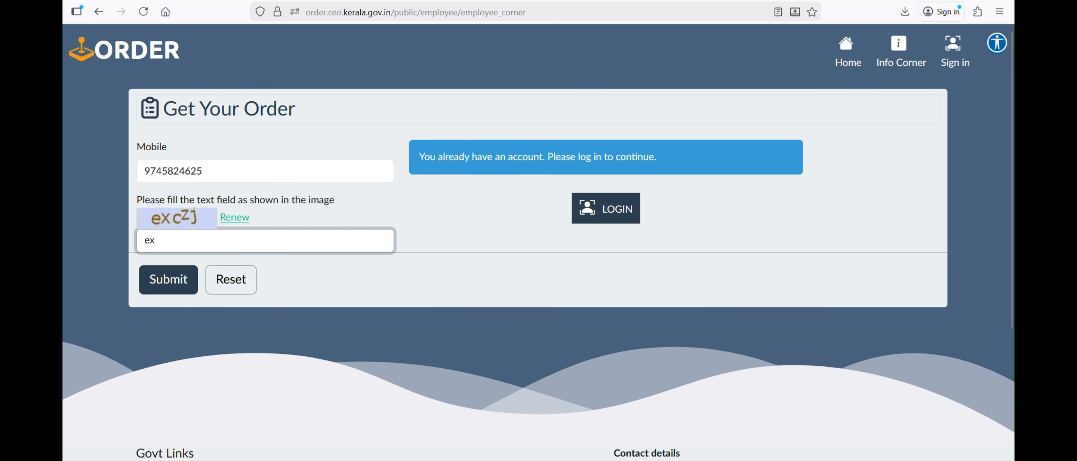
pyautogui.write('czj')
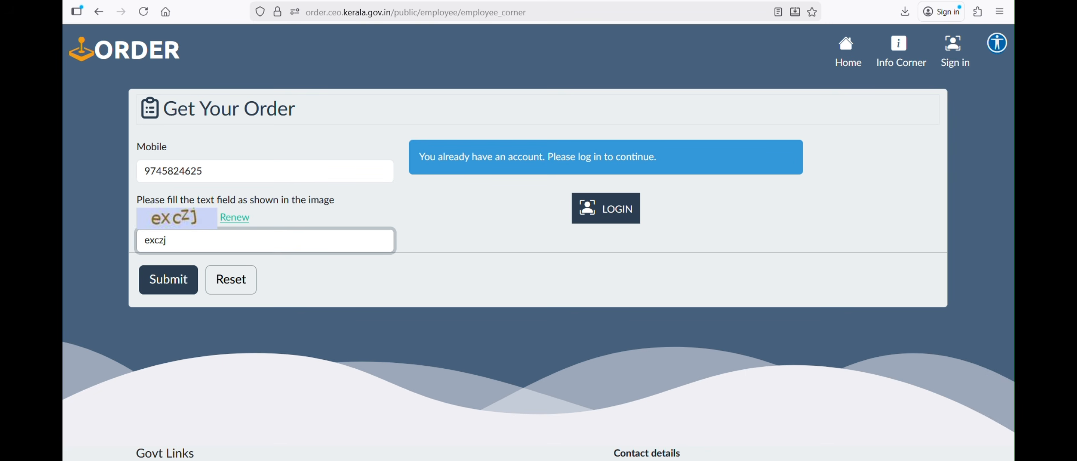
pyautogui.click(177, 288)
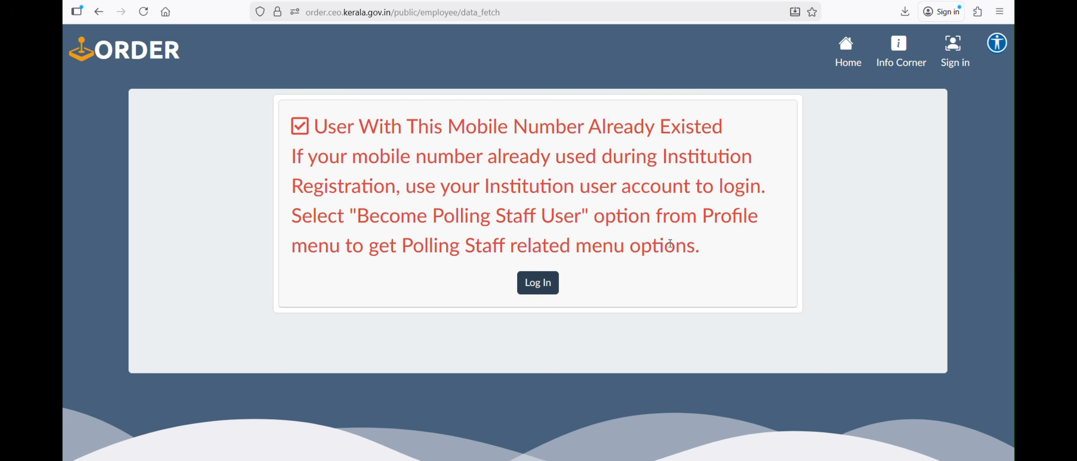
# Sign in on the login form with the account password and captcha.
pyautogui.click(538, 284)
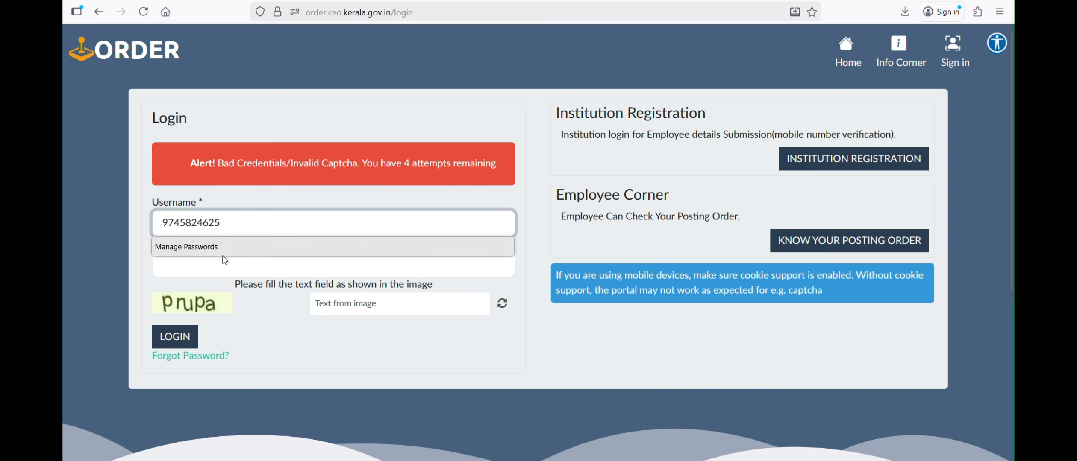
pyautogui.click(258, 262)
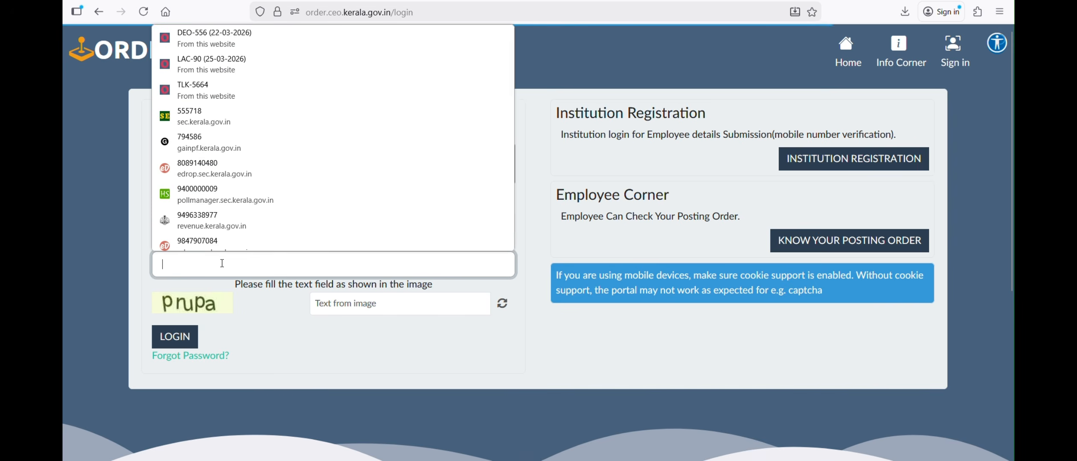
pyautogui.write('••••')
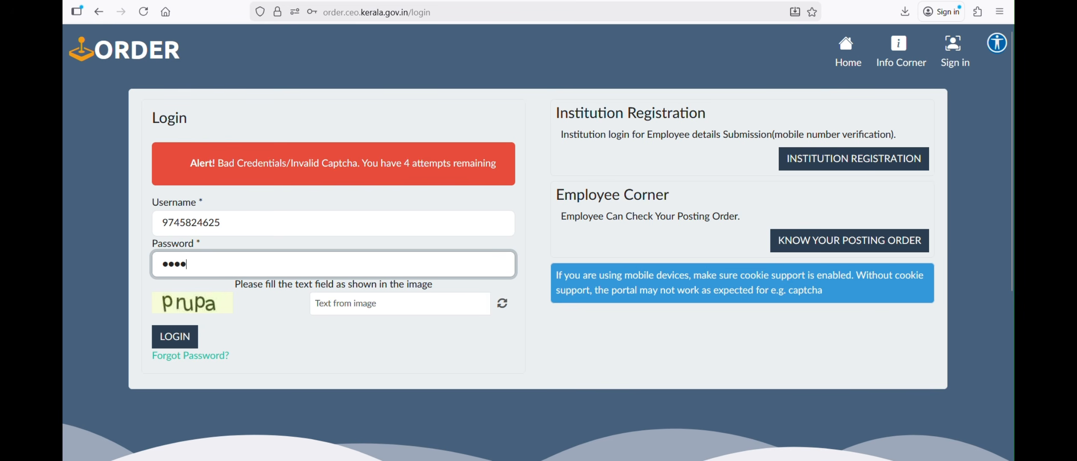
pyautogui.write('•••')
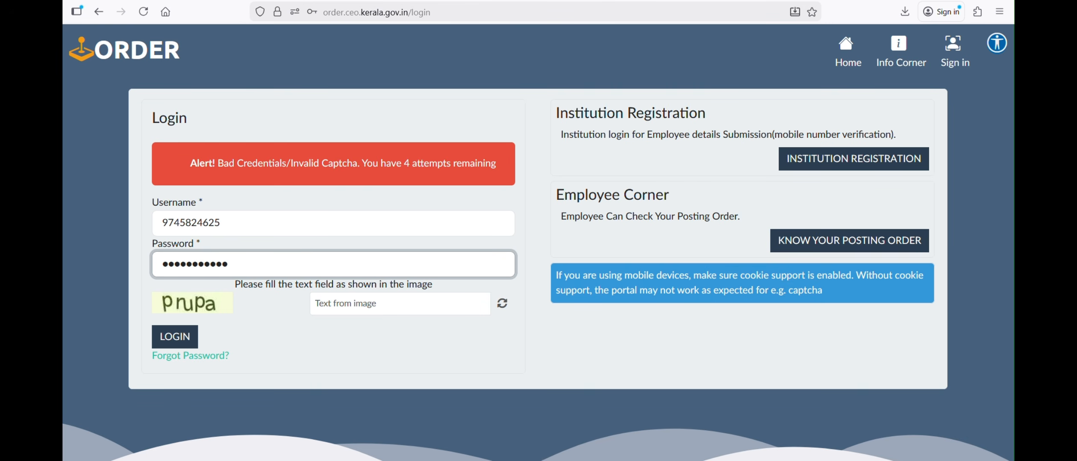
pyautogui.click(412, 309)
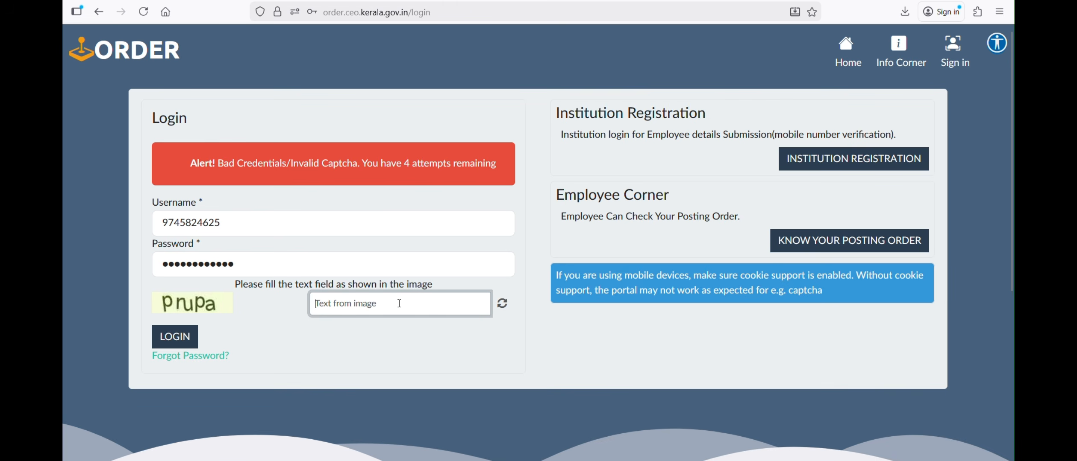
pyautogui.write('pr')
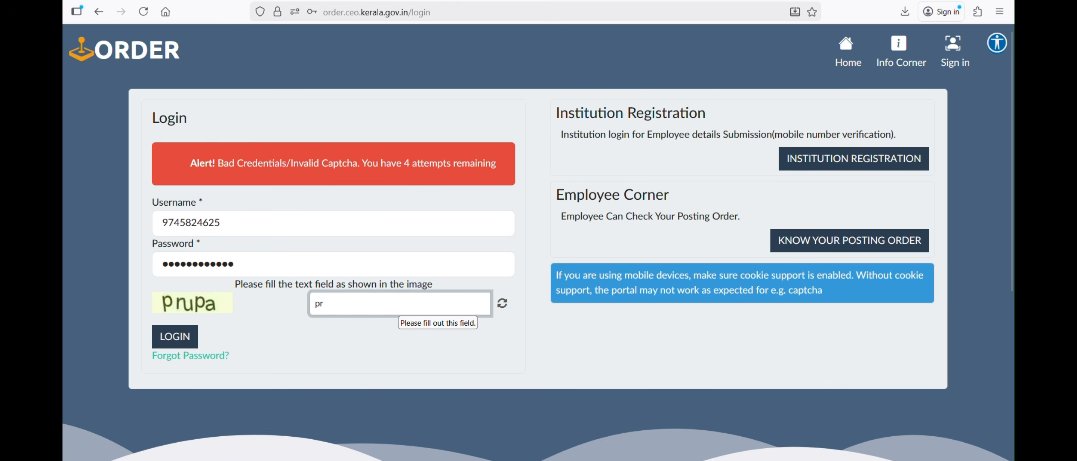
pyautogui.write('upa')
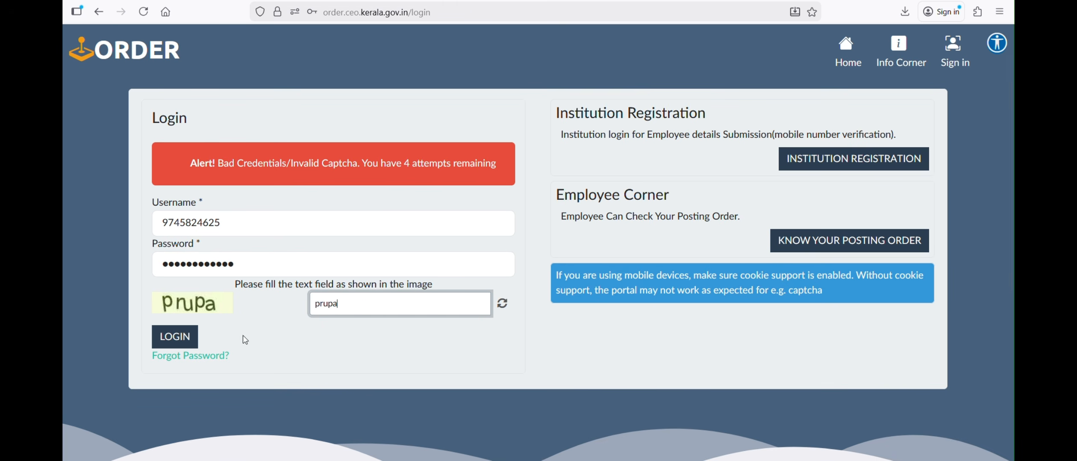
pyautogui.click(176, 338)
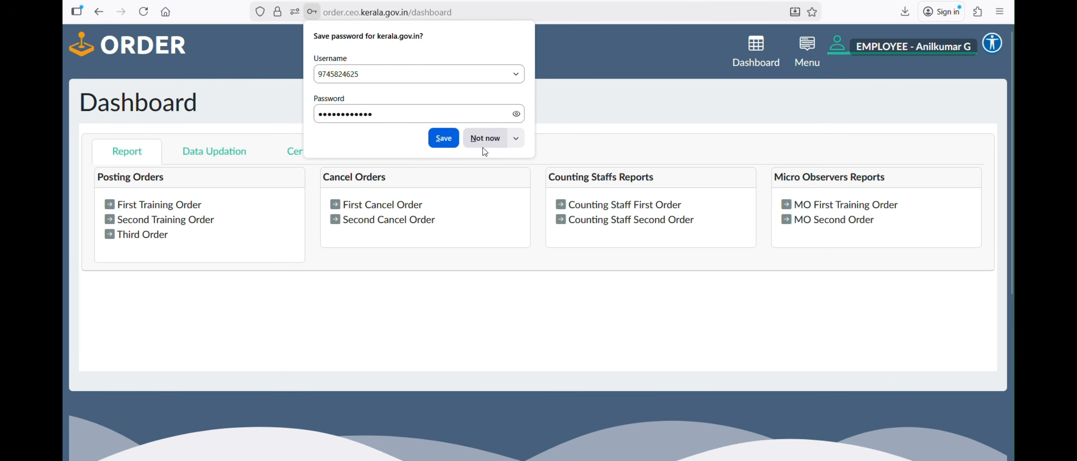
# Decline saving the password, then switch the account to the Institution Admin profile.
pyautogui.click(485, 138)
pyautogui.click(970, 52)
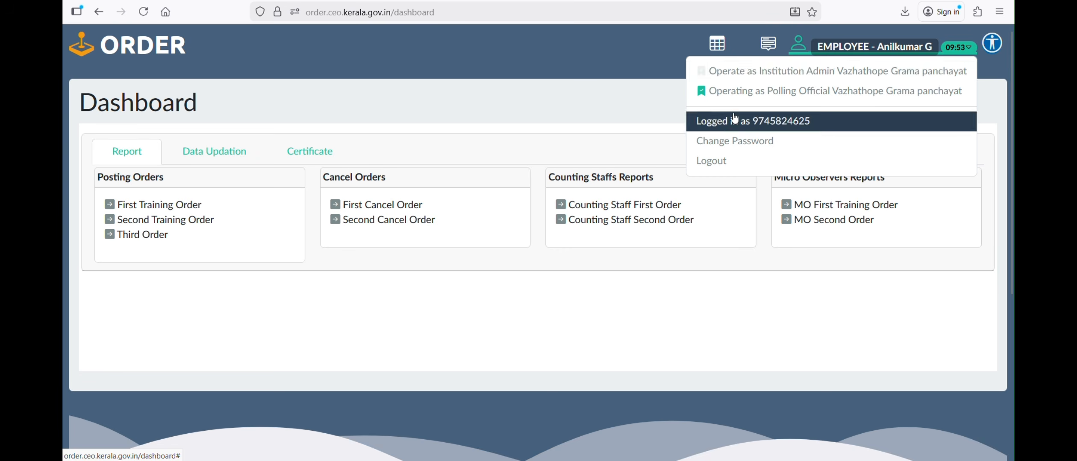
pyautogui.click(764, 72)
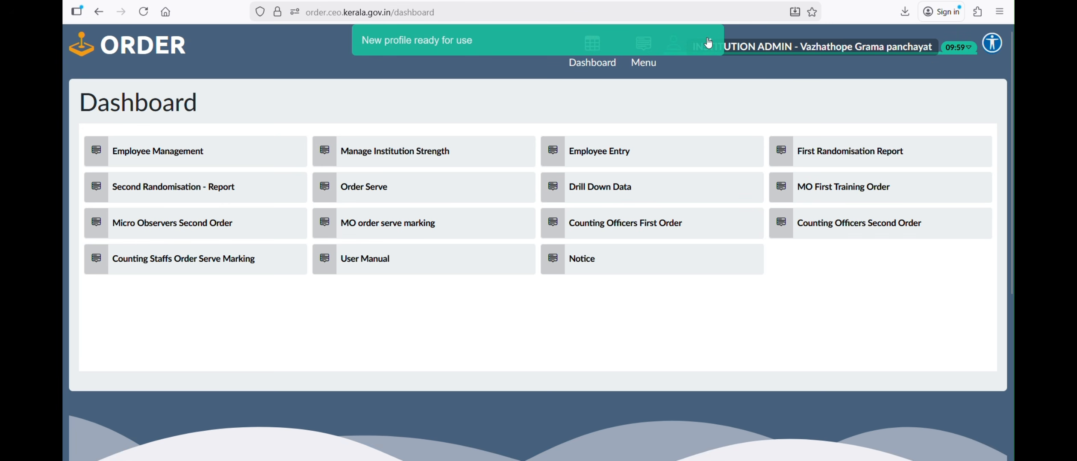
# Switch back to the Polling Official profile and show the Data Updation options.
pyautogui.click(968, 53)
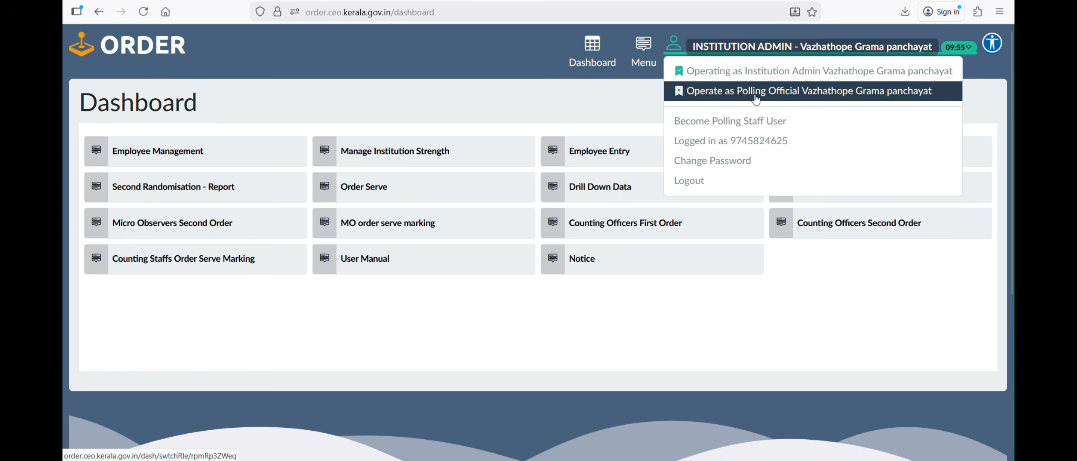
pyautogui.click(812, 96)
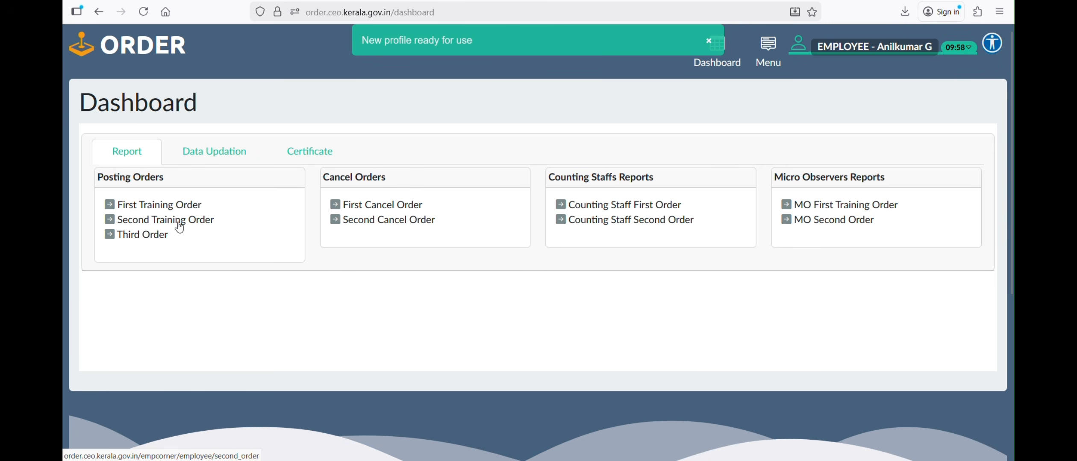
pyautogui.click(212, 155)
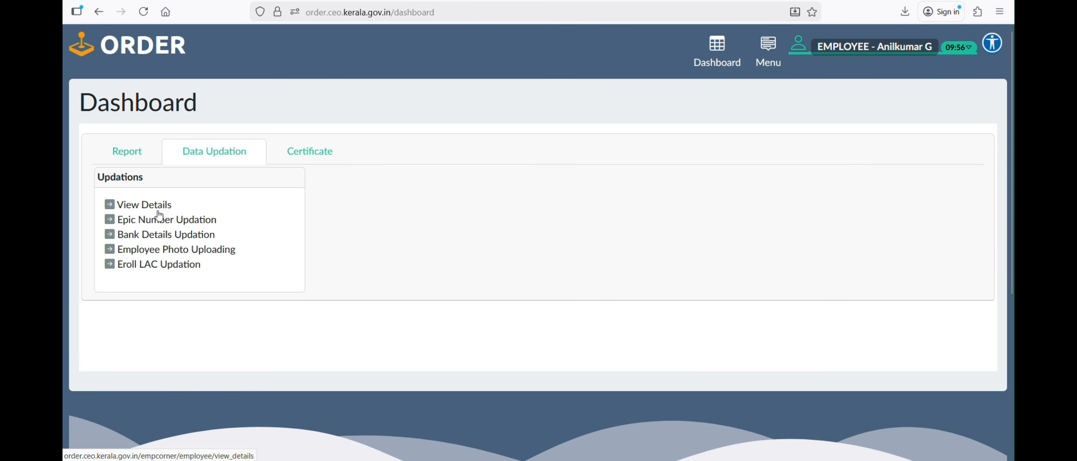